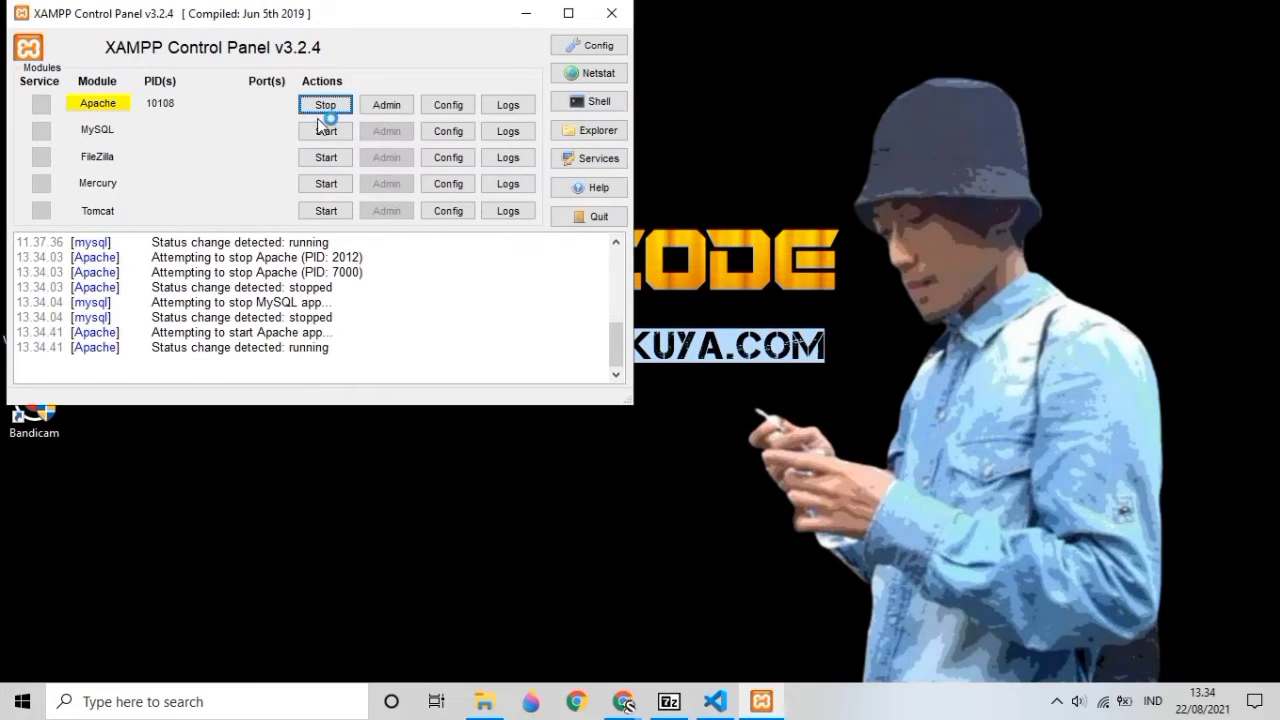
# - Start the MySQL module in XAMPP and minimize the control panel
pyautogui.click(325, 133)
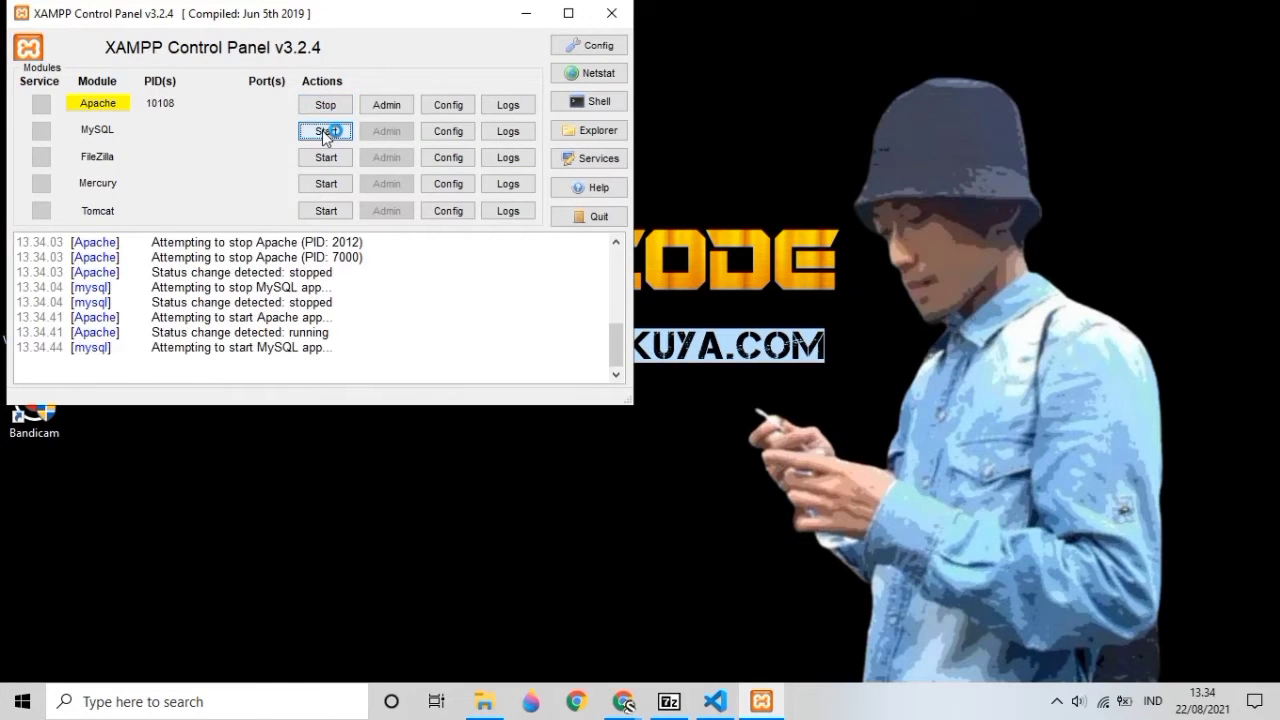
pyautogui.click(524, 14)
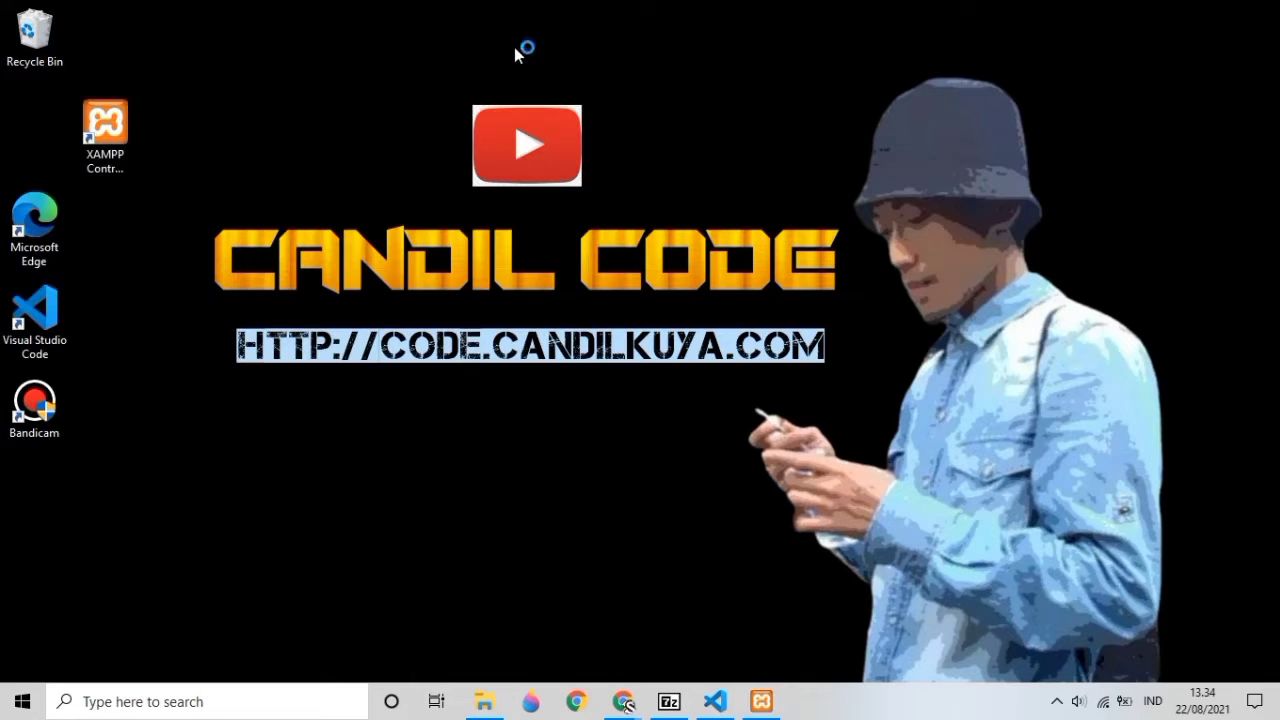
# - Open Git Bash in the bmt project folder and start the Laravel server with php artisan serve
pyautogui.moveTo(697, 714)
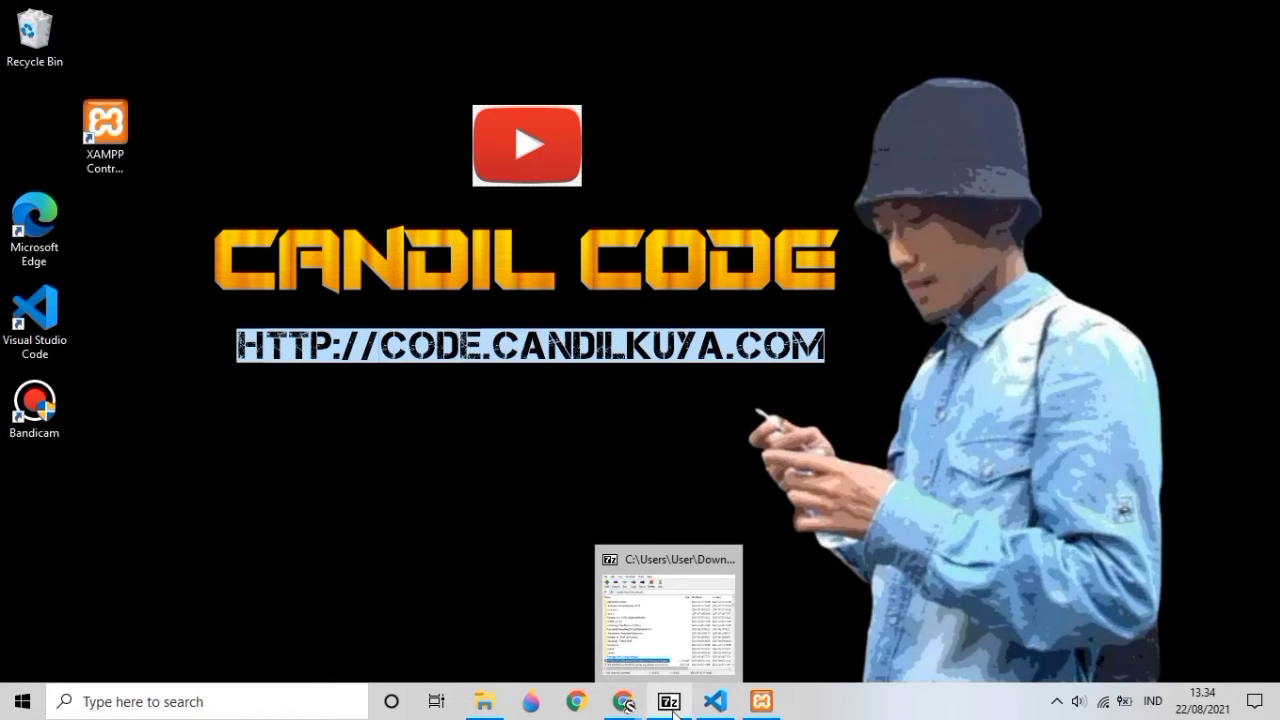
pyautogui.moveTo(745, 712)
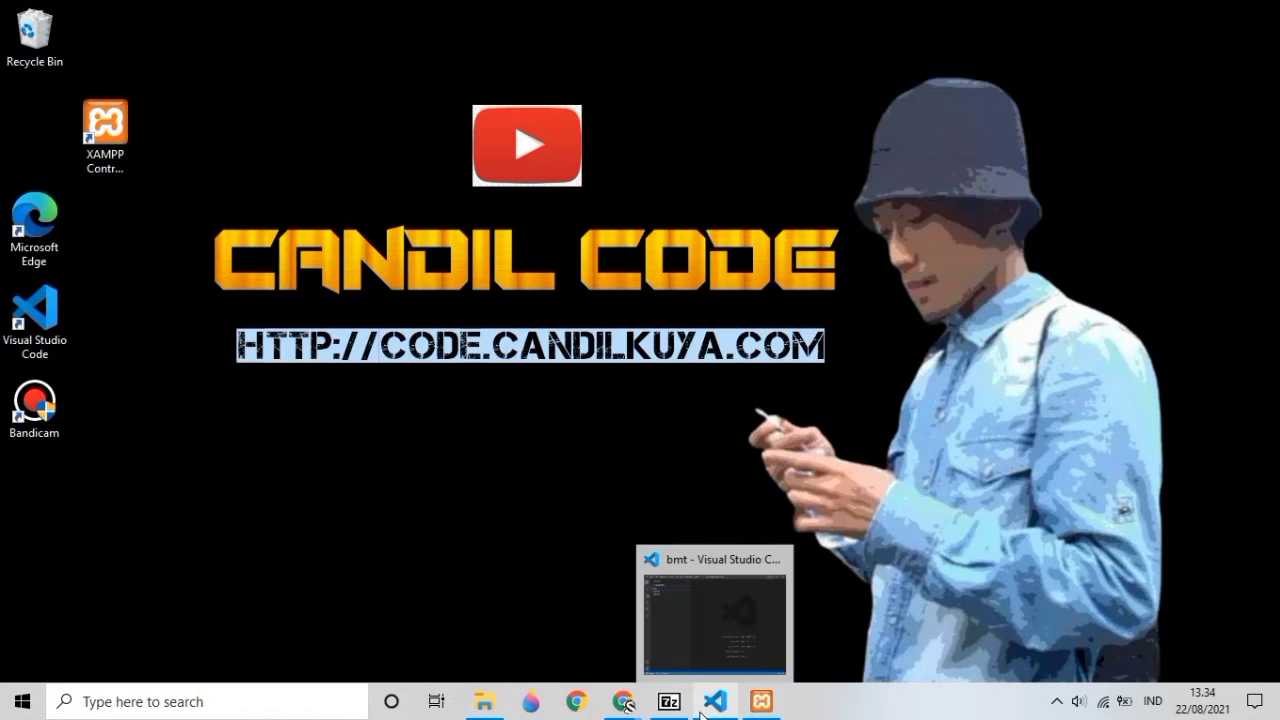
pyautogui.click(491, 714)
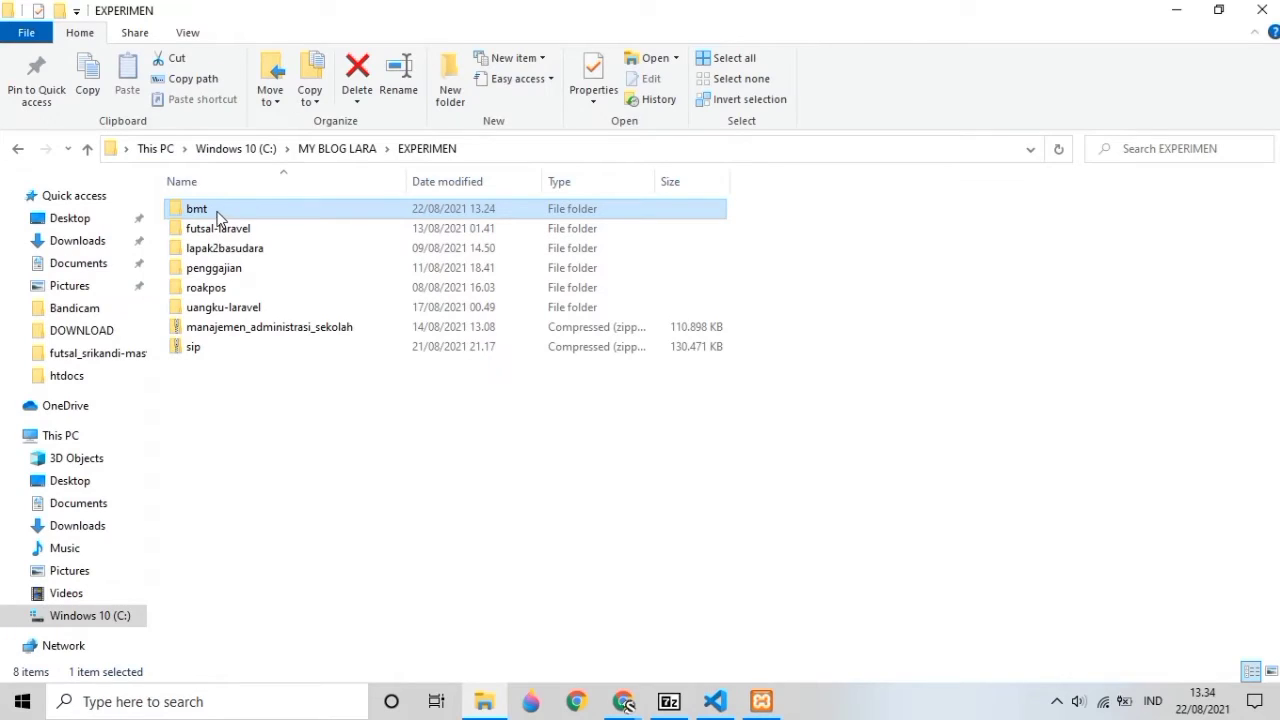
pyautogui.rightClick(219, 216)
pyautogui.click(281, 310)
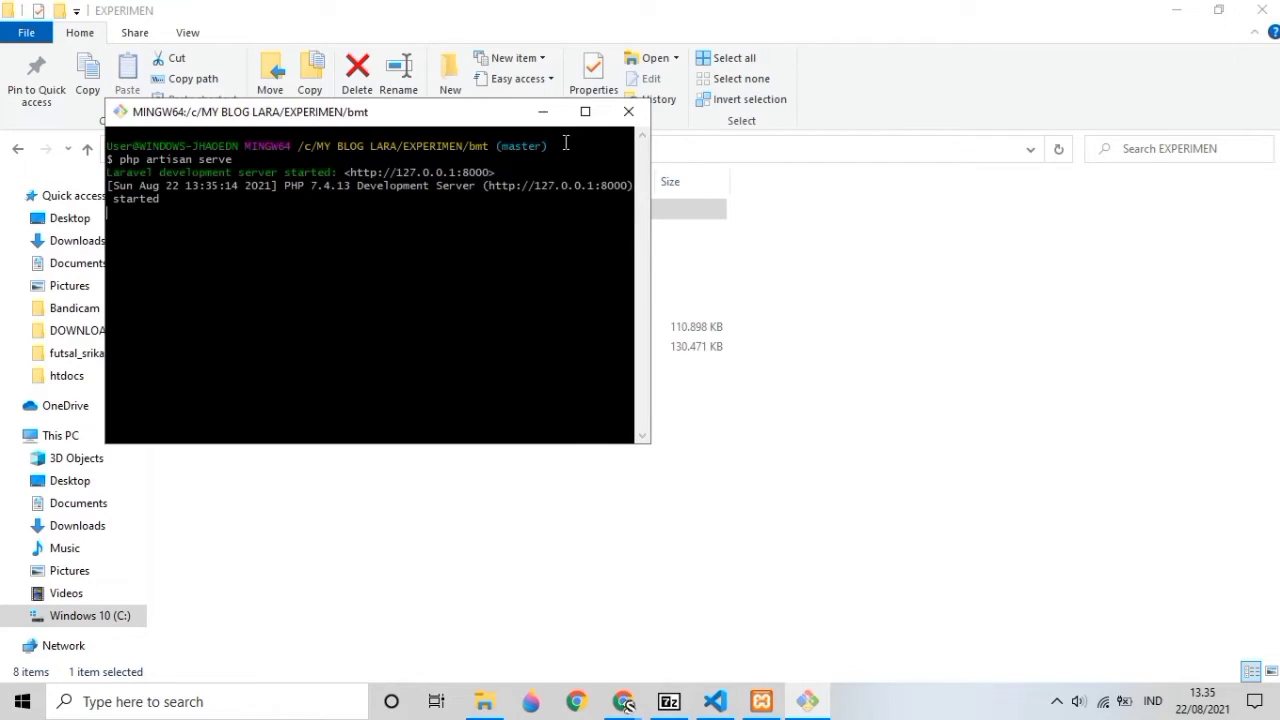
pyautogui.moveTo(353, 173); pyautogui.dragTo(477, 177)
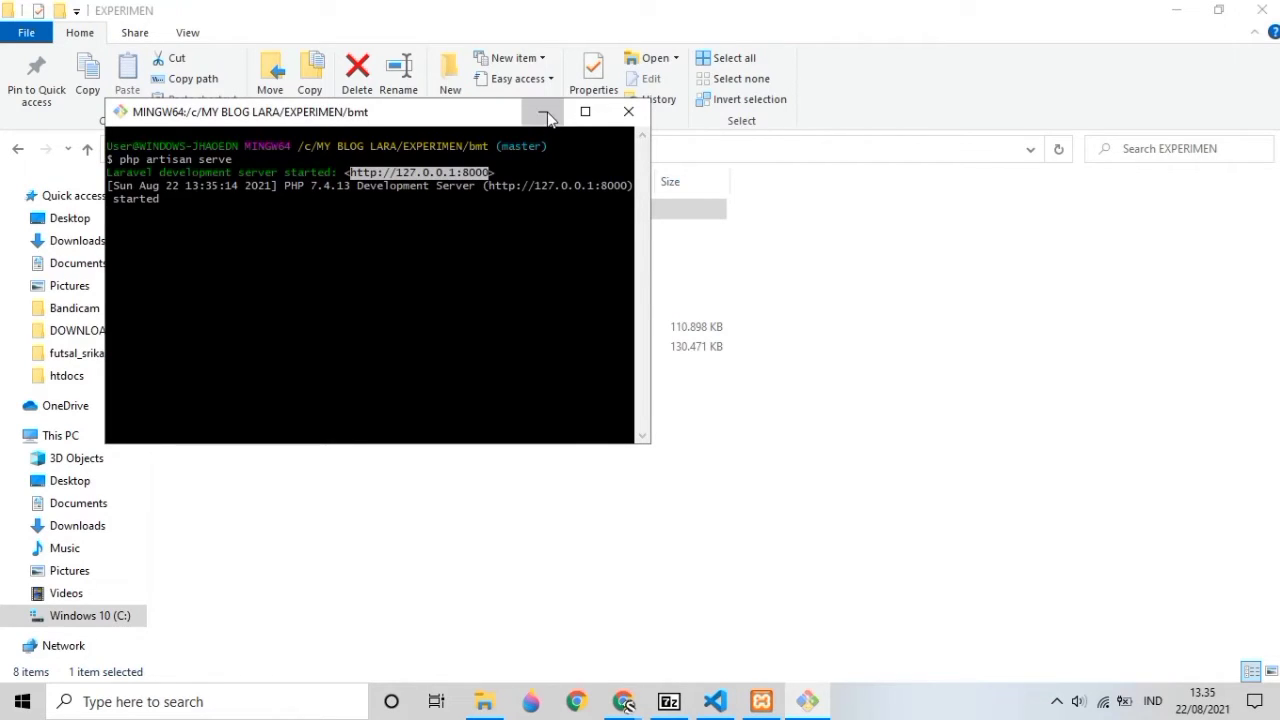
pyautogui.click(543, 111)
pyautogui.click(1176, 12)
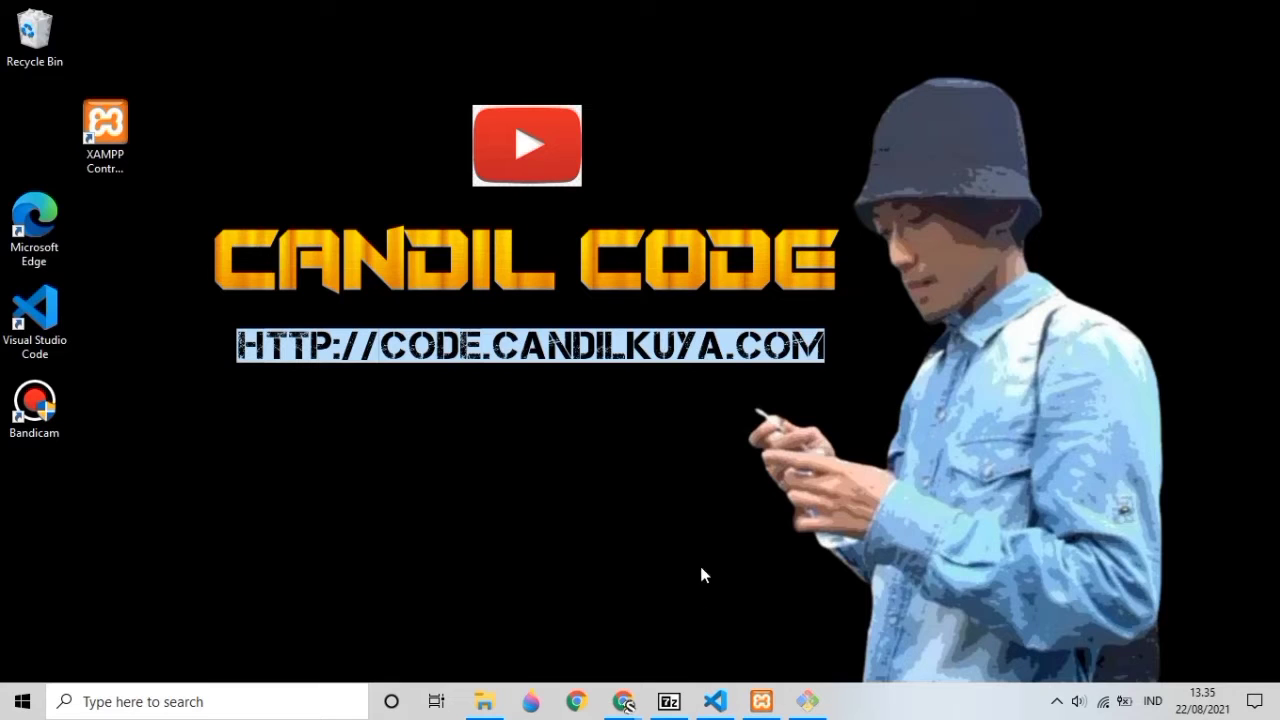
# - Switch to the BMT window in Chrome and log out of the Admin account
pyautogui.moveTo(624, 703)
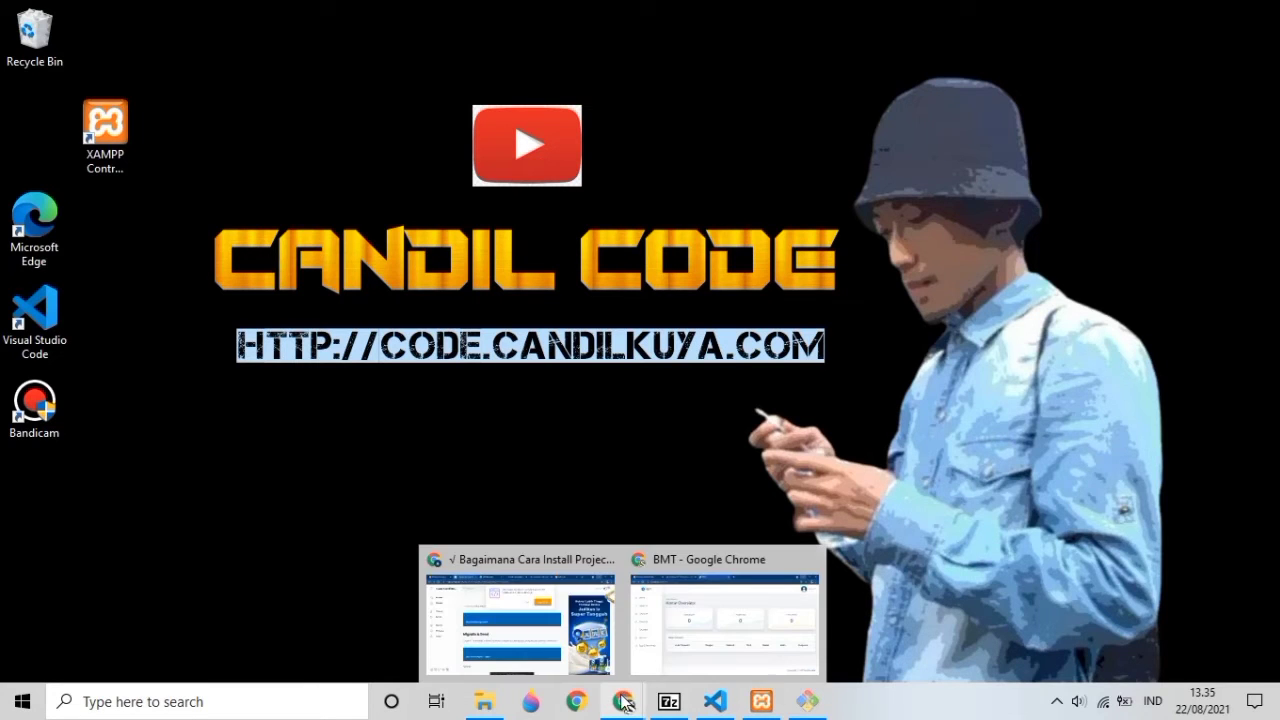
pyautogui.click(672, 612)
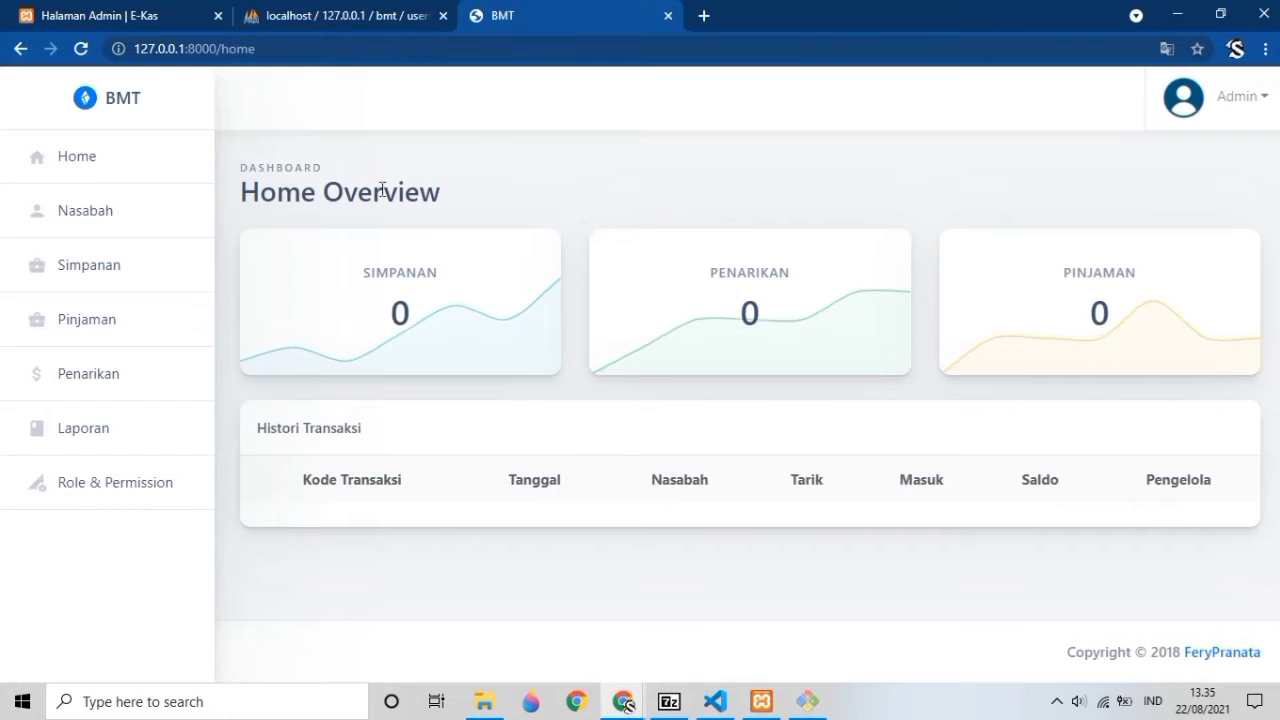
pyautogui.click(1214, 104)
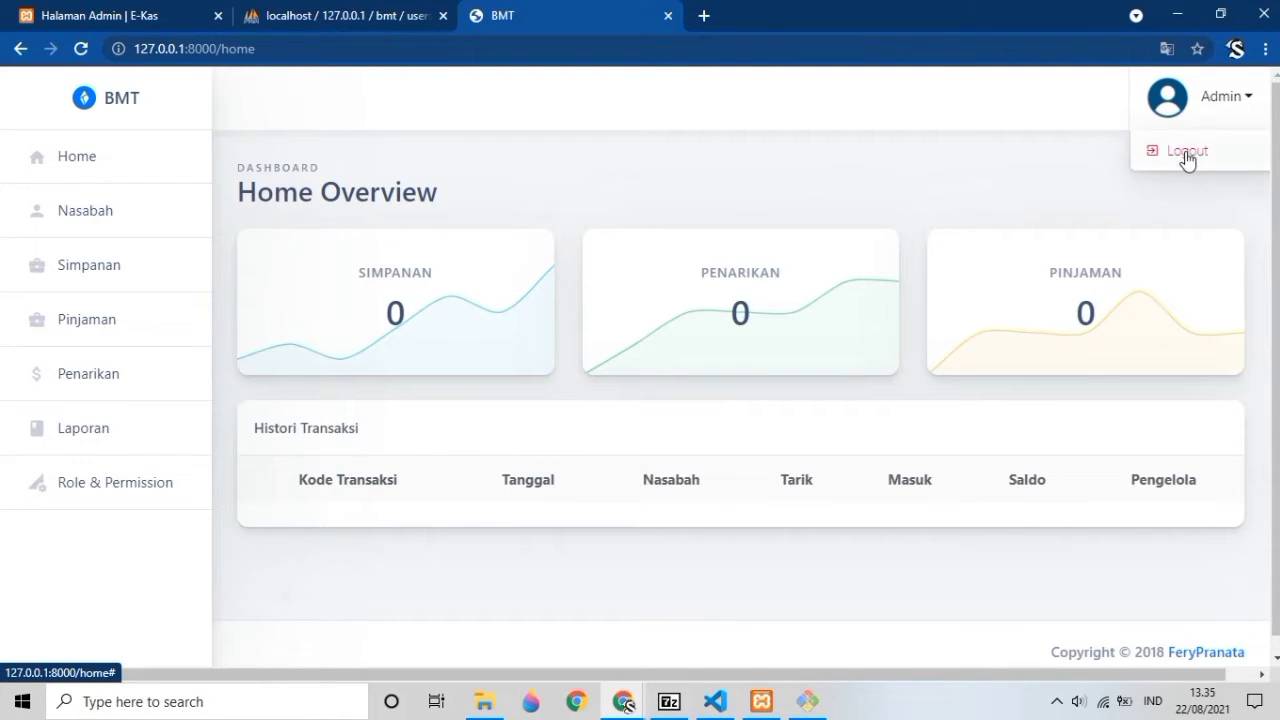
pyautogui.click(1186, 155)
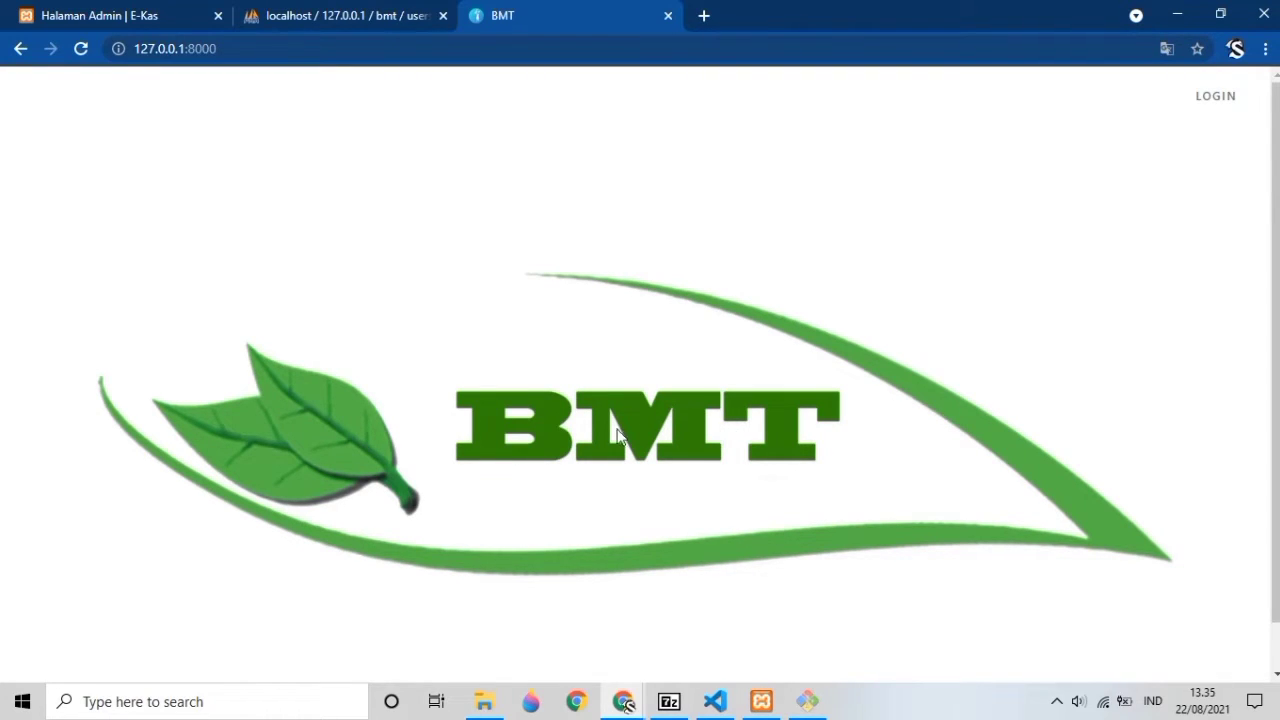
# - Open the BMT login page and fill in the administrator's e-mail address
pyautogui.click(1213, 97)
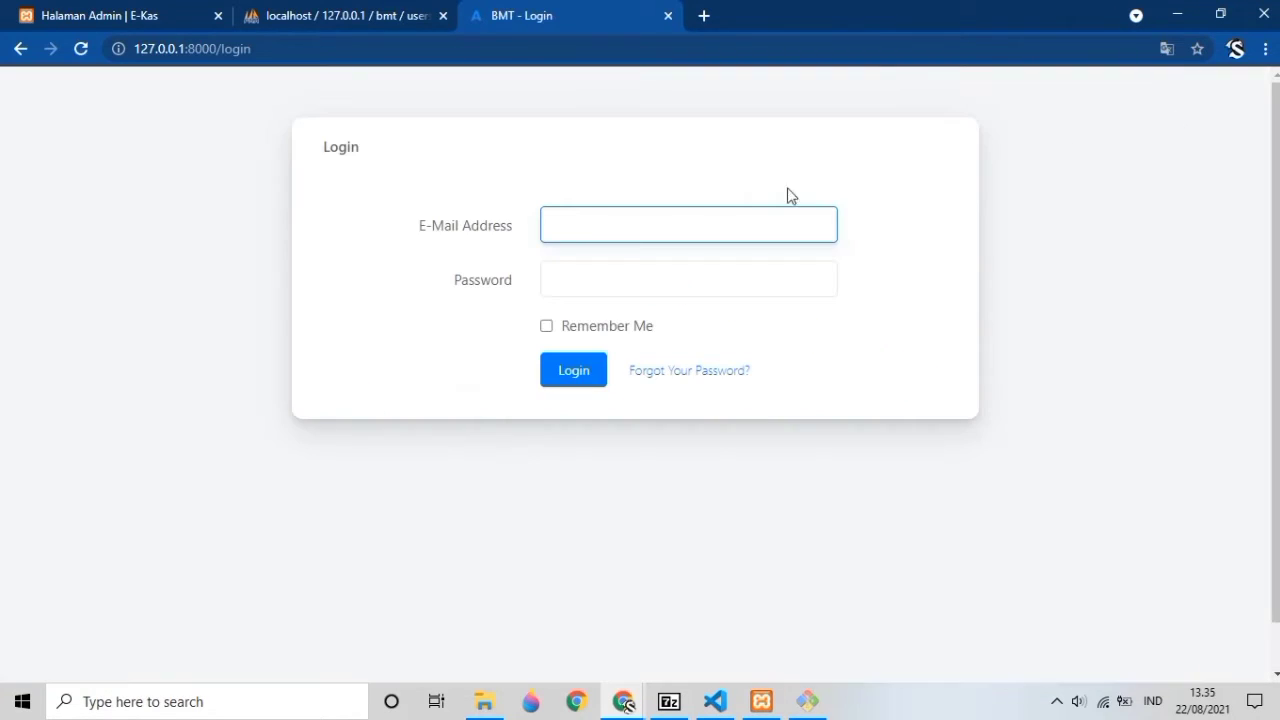
pyautogui.click(677, 224)
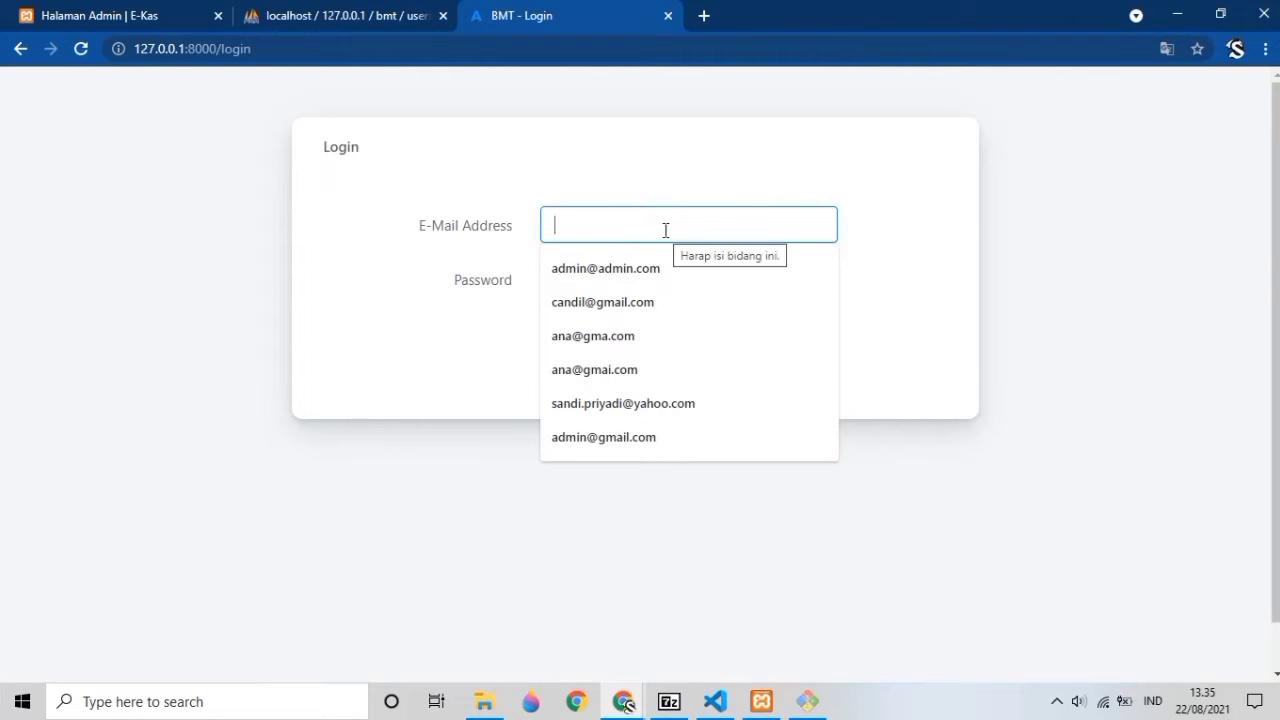
pyautogui.click(643, 438)
pyautogui.click(606, 283)
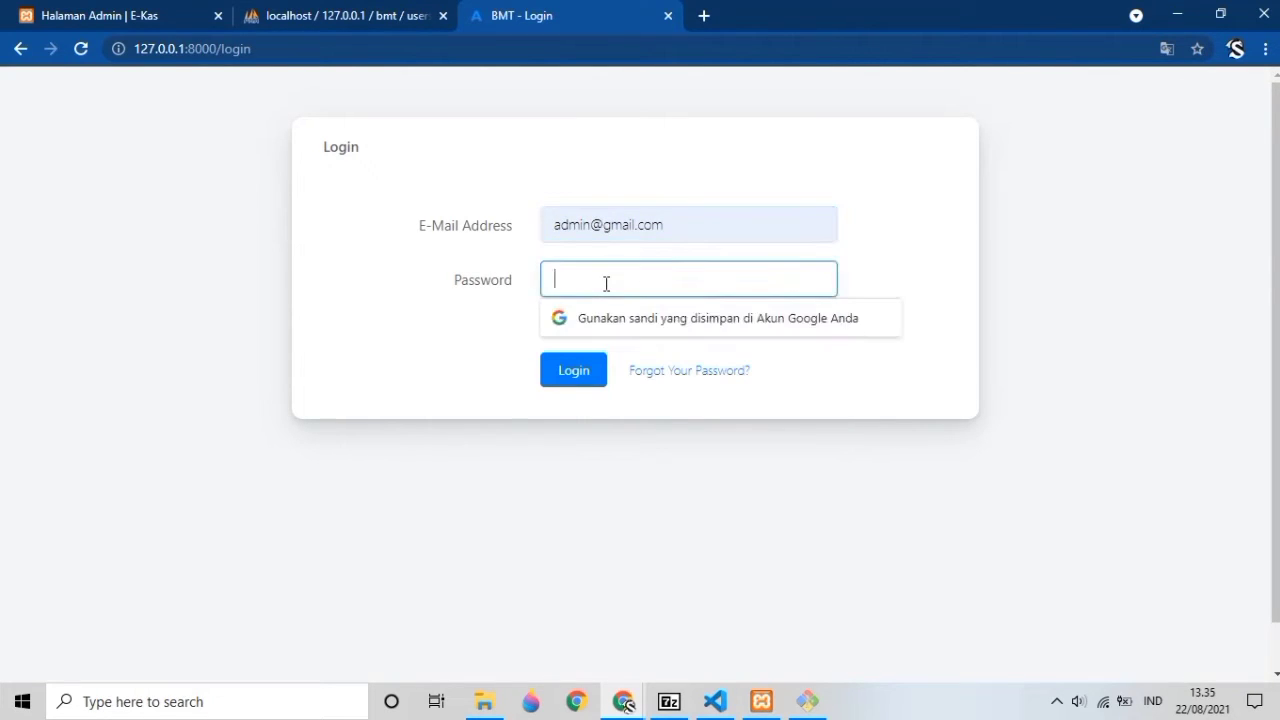
# - Switch to Visual Studio Code and look up the seeded admin credentials in UserTableSeeder.php under database/seeds
pyautogui.click(711, 703)
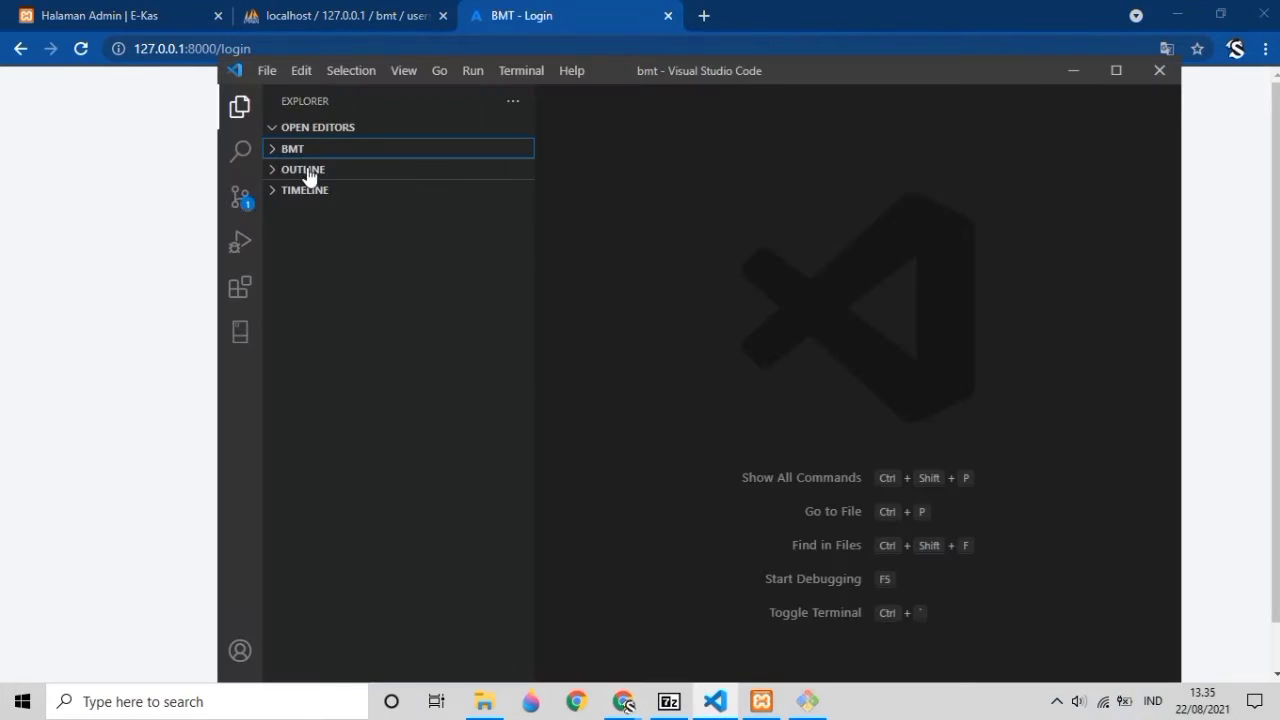
pyautogui.click(299, 150)
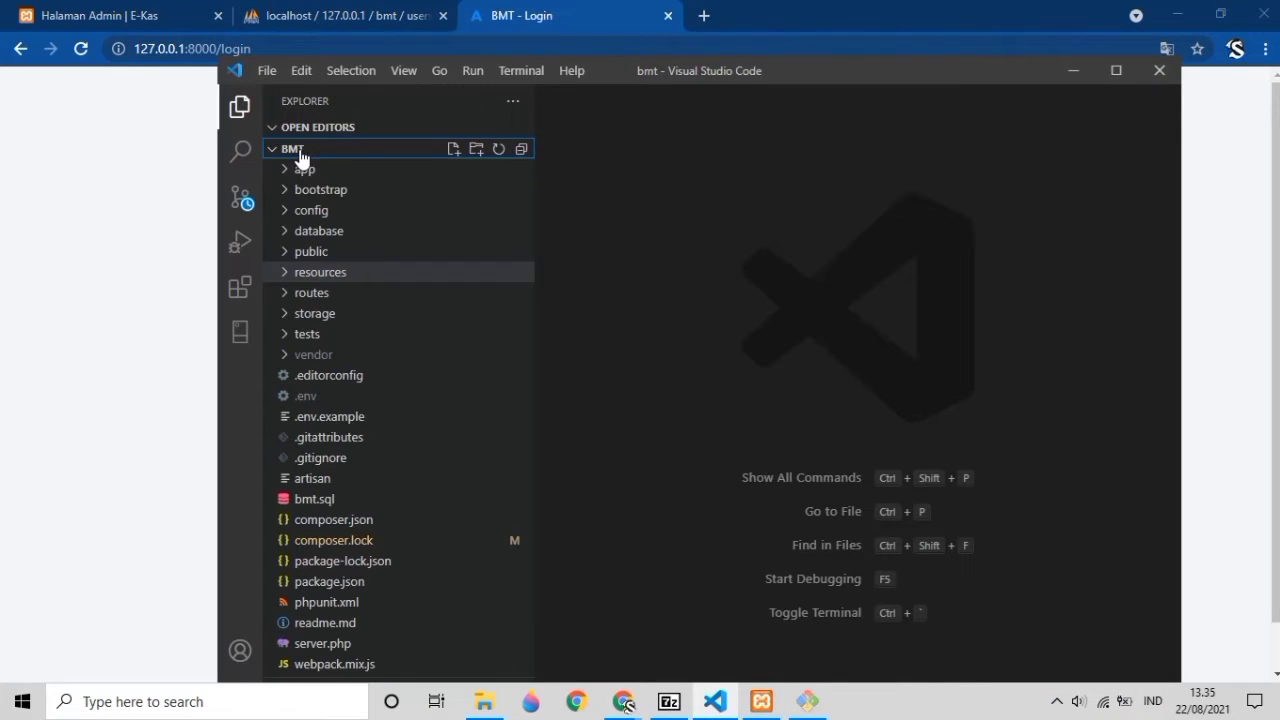
pyautogui.click(316, 233)
pyautogui.click(317, 293)
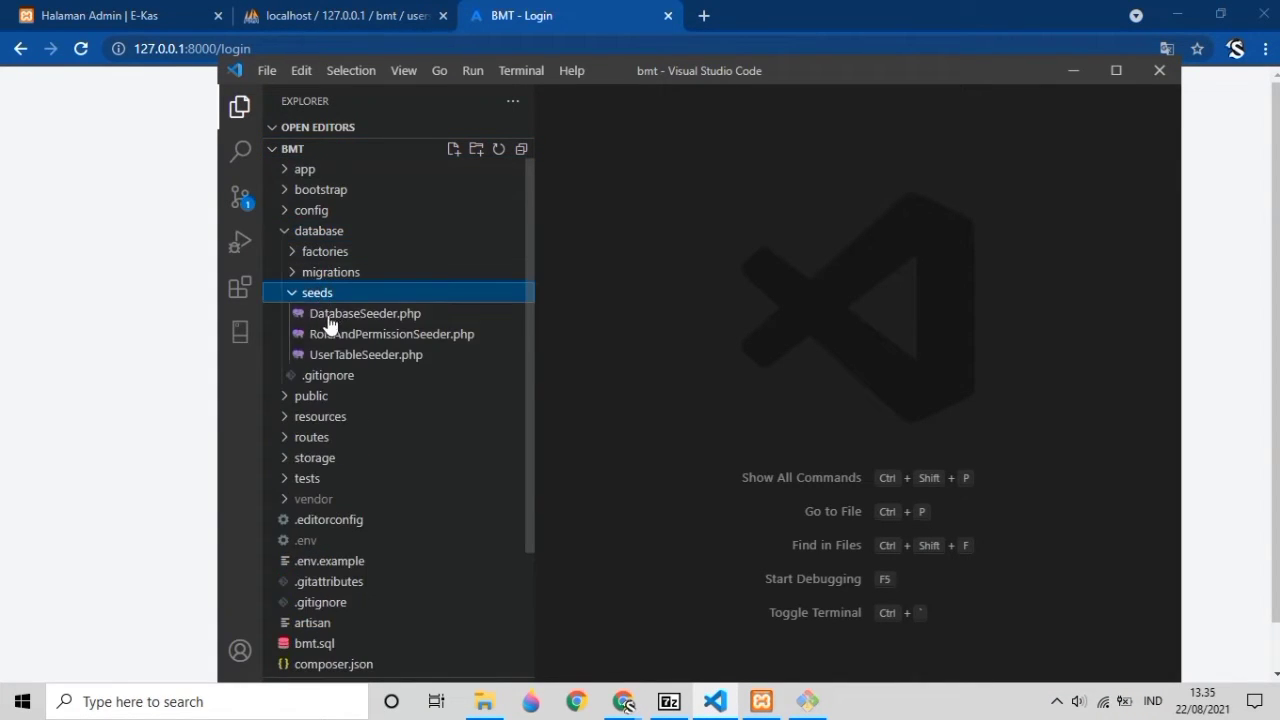
pyautogui.click(366, 354)
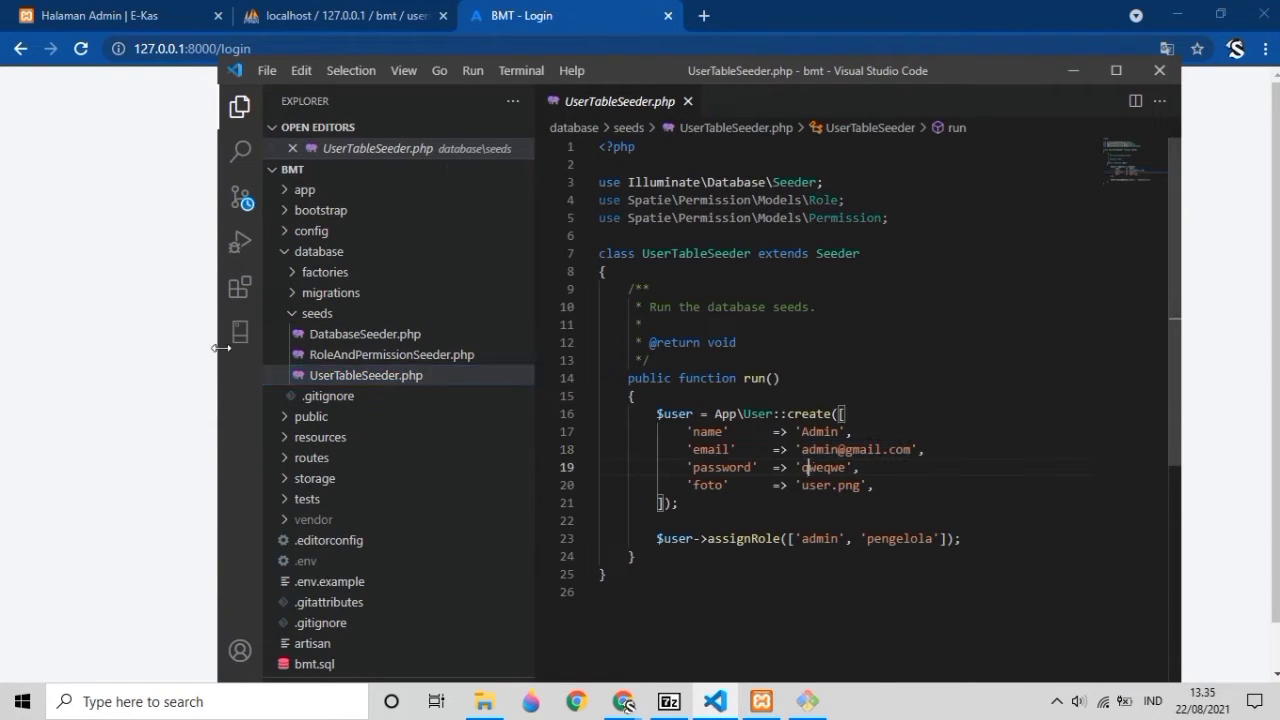
# - Return to the BMT login page in Chrome, enter the admin account's password and log in
pyautogui.click(6, 322)
pyautogui.click(616, 280)
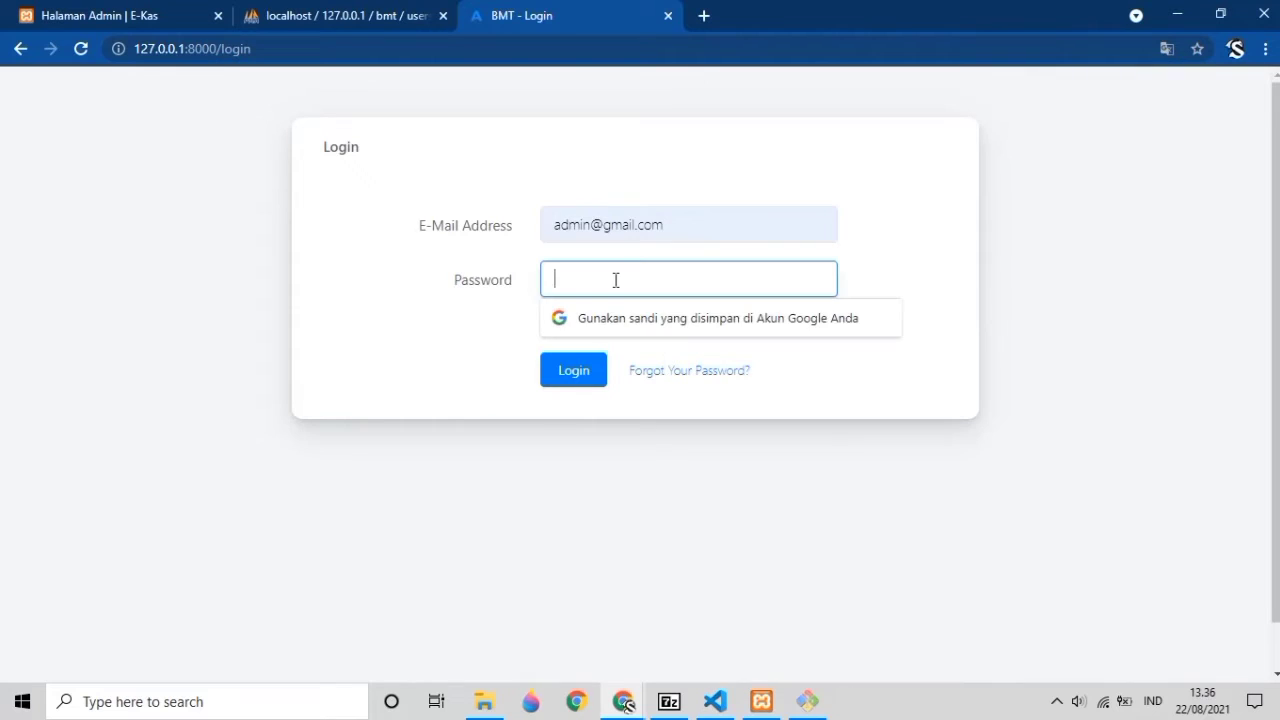
pyautogui.write('pa')
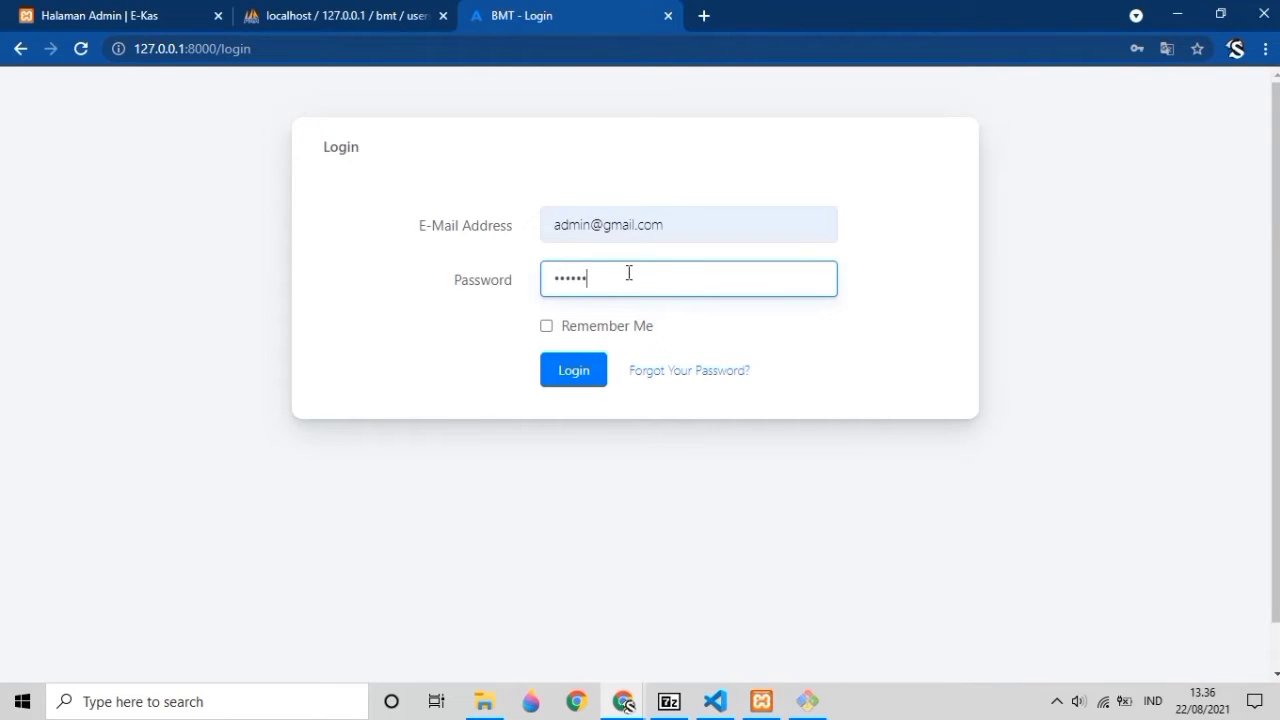
pyautogui.click(563, 371)
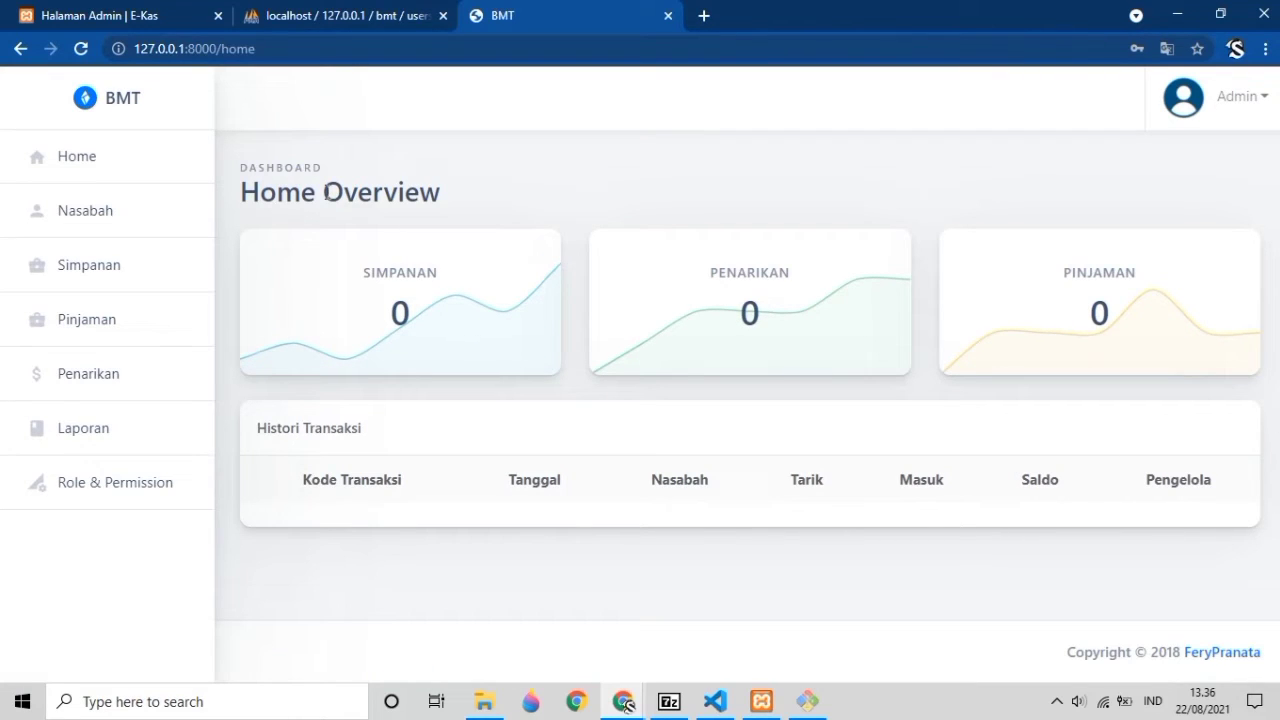
# - On the Nasabah page, open the Tambah Nasabah form and review its name, email, status and password fields
pyautogui.click(86, 213)
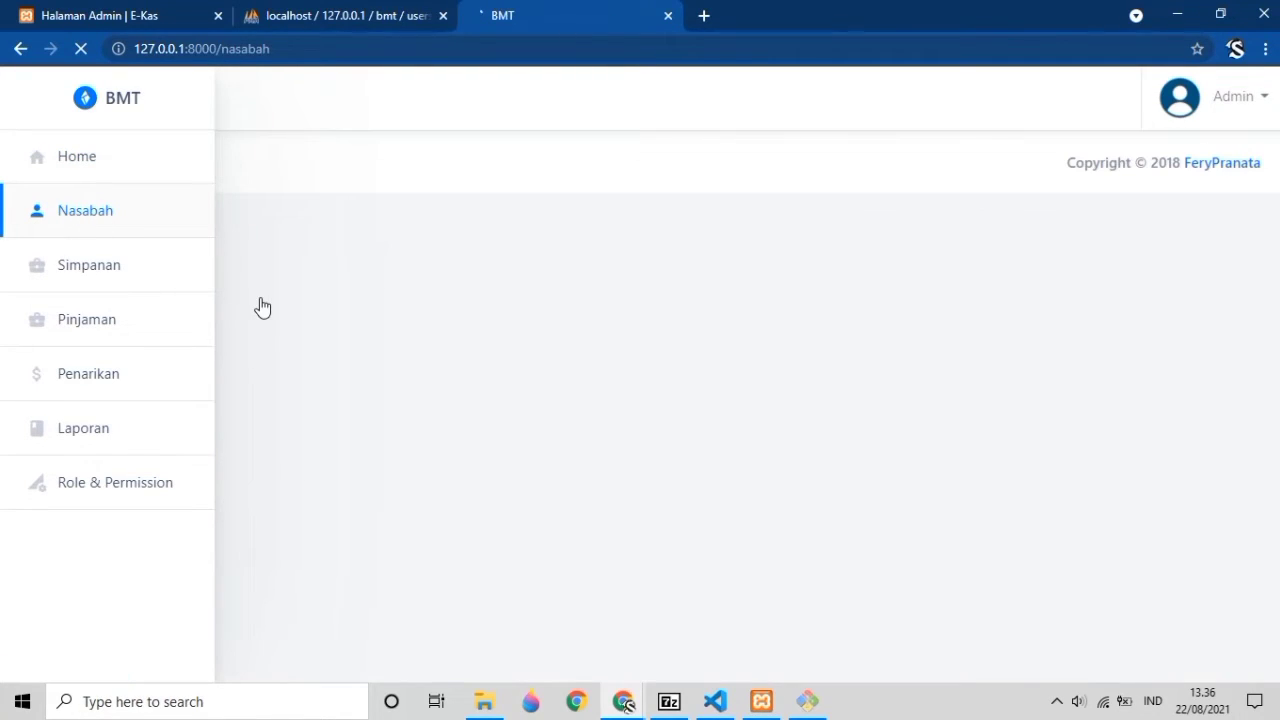
pyautogui.click(284, 274)
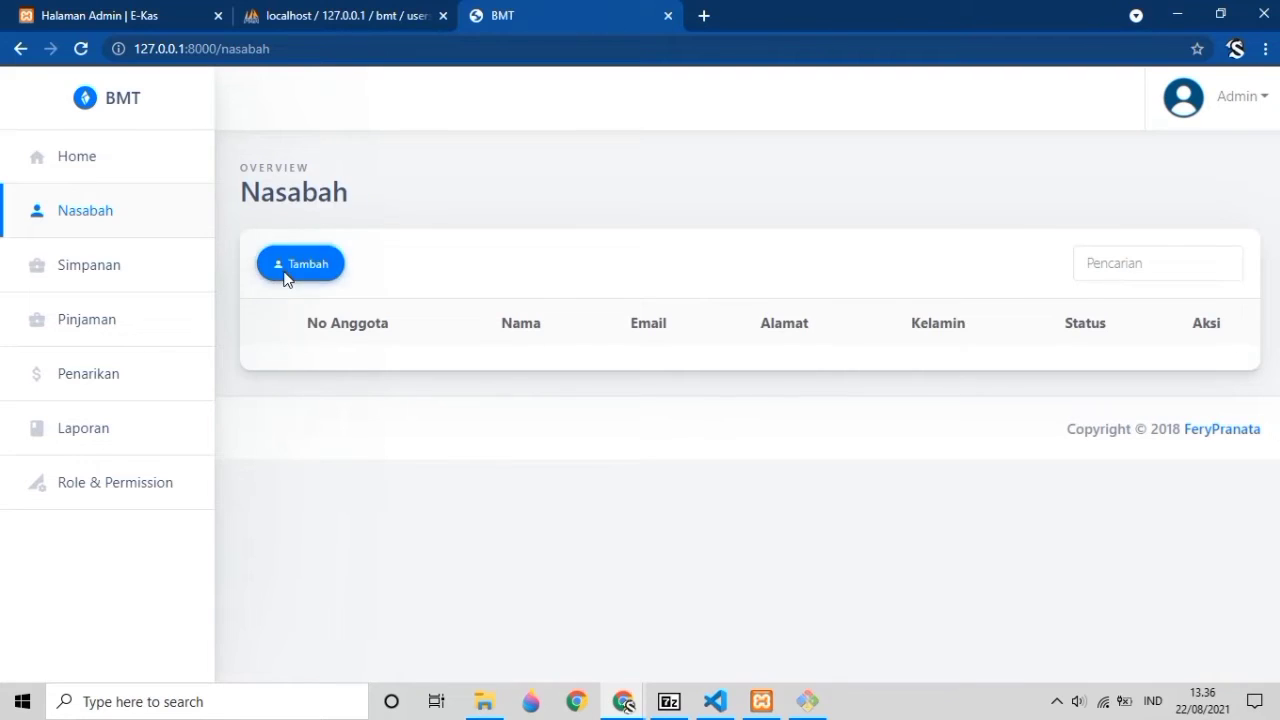
pyautogui.click(446, 245)
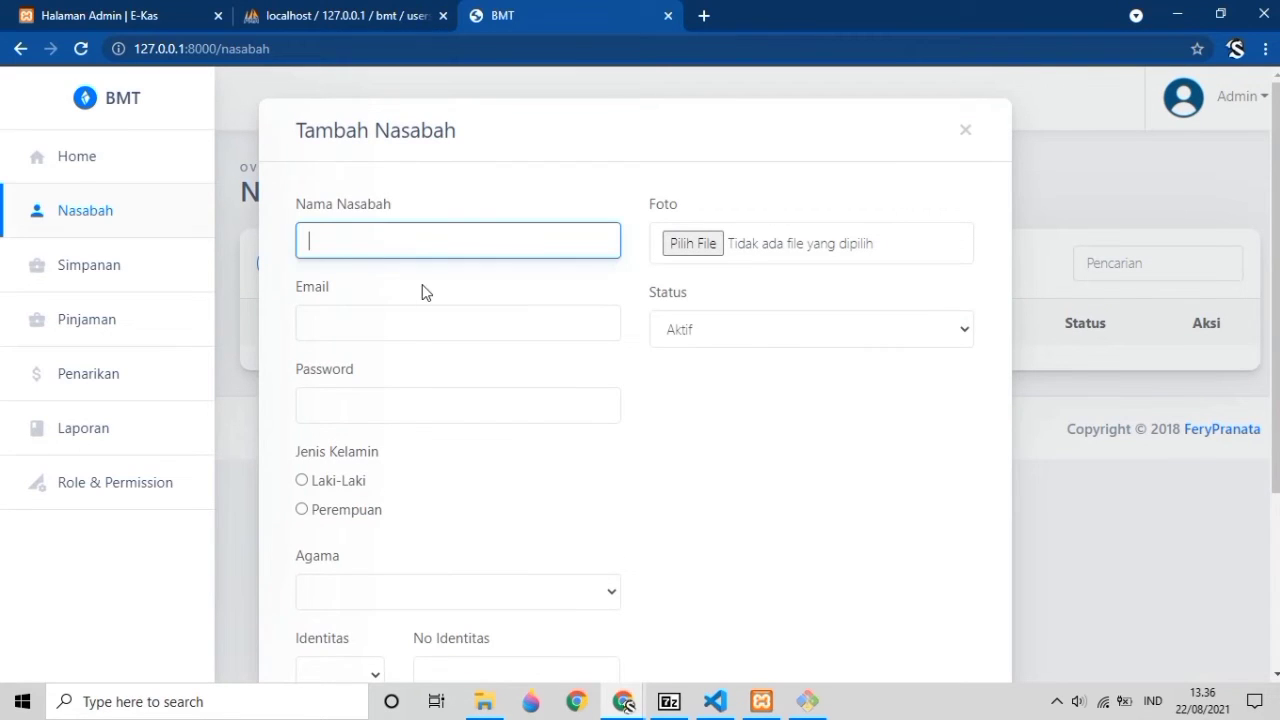
pyautogui.click(495, 331)
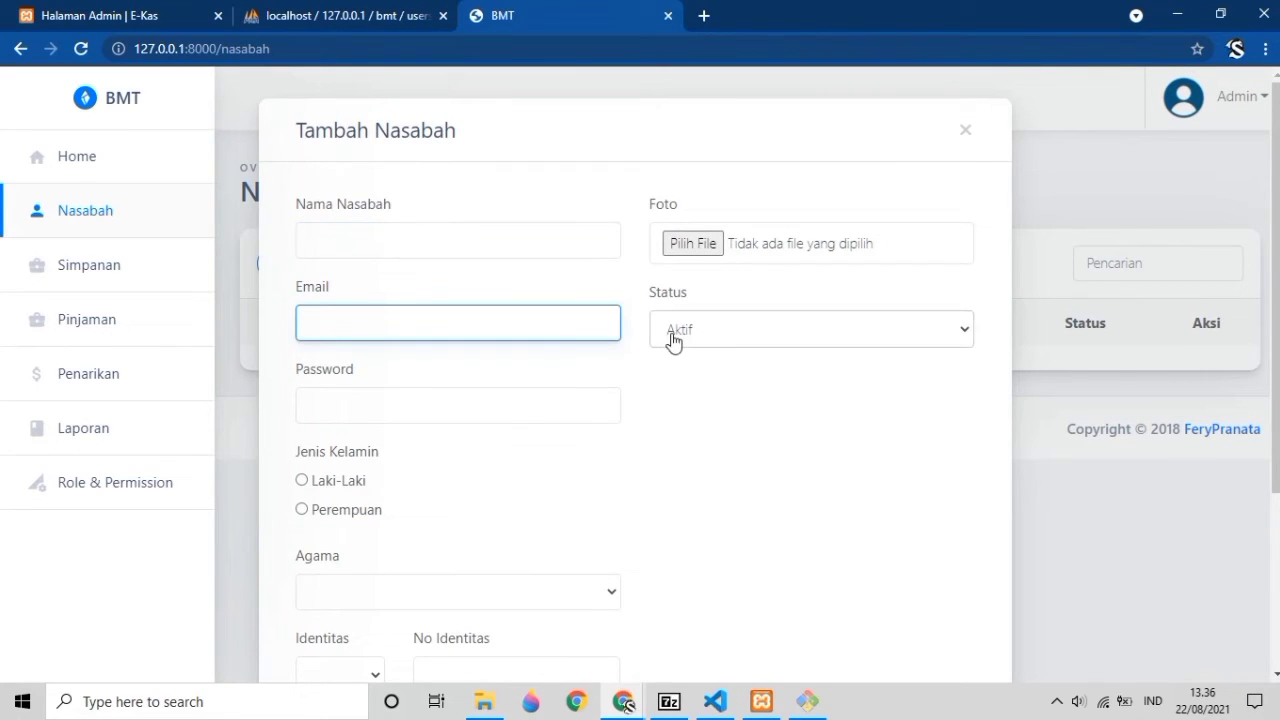
pyautogui.click(668, 338)
pyautogui.click(670, 354)
pyautogui.click(453, 418)
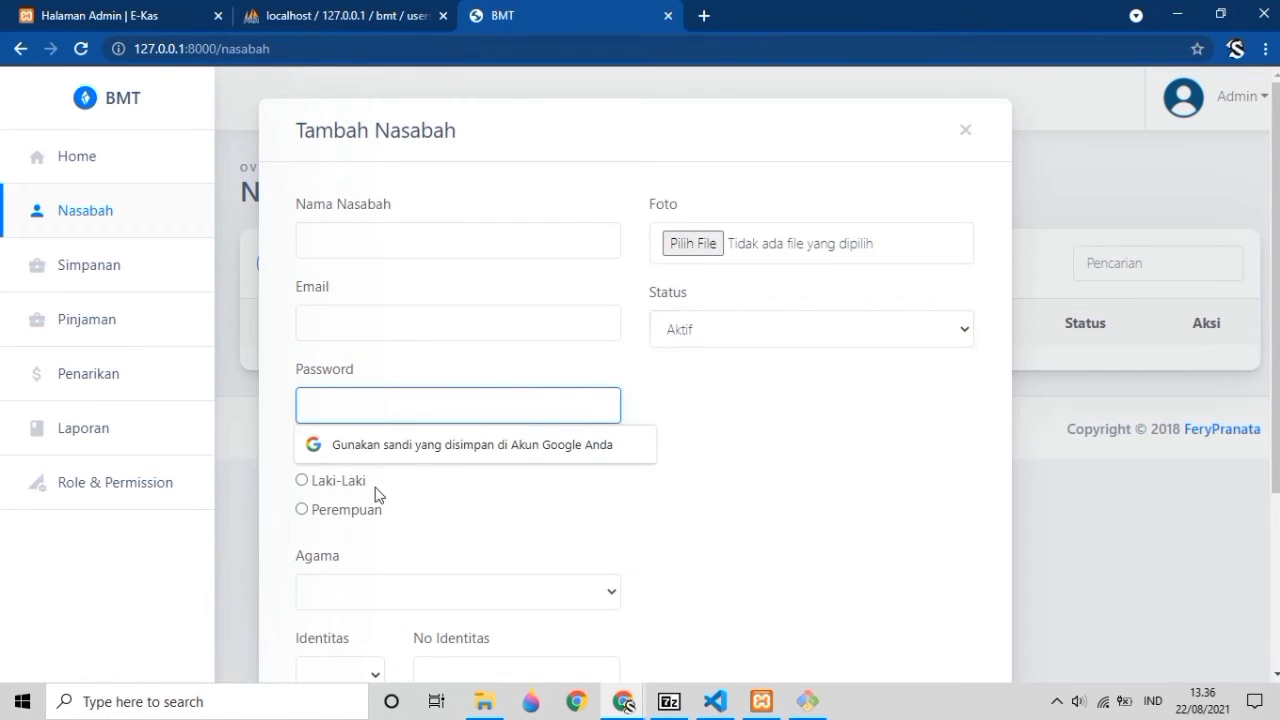
# - Review the Agama, Identitas, No Identitas and Alamat fields of the customer form, and close it without saving
pyautogui.scroll(-3, 403, 597)
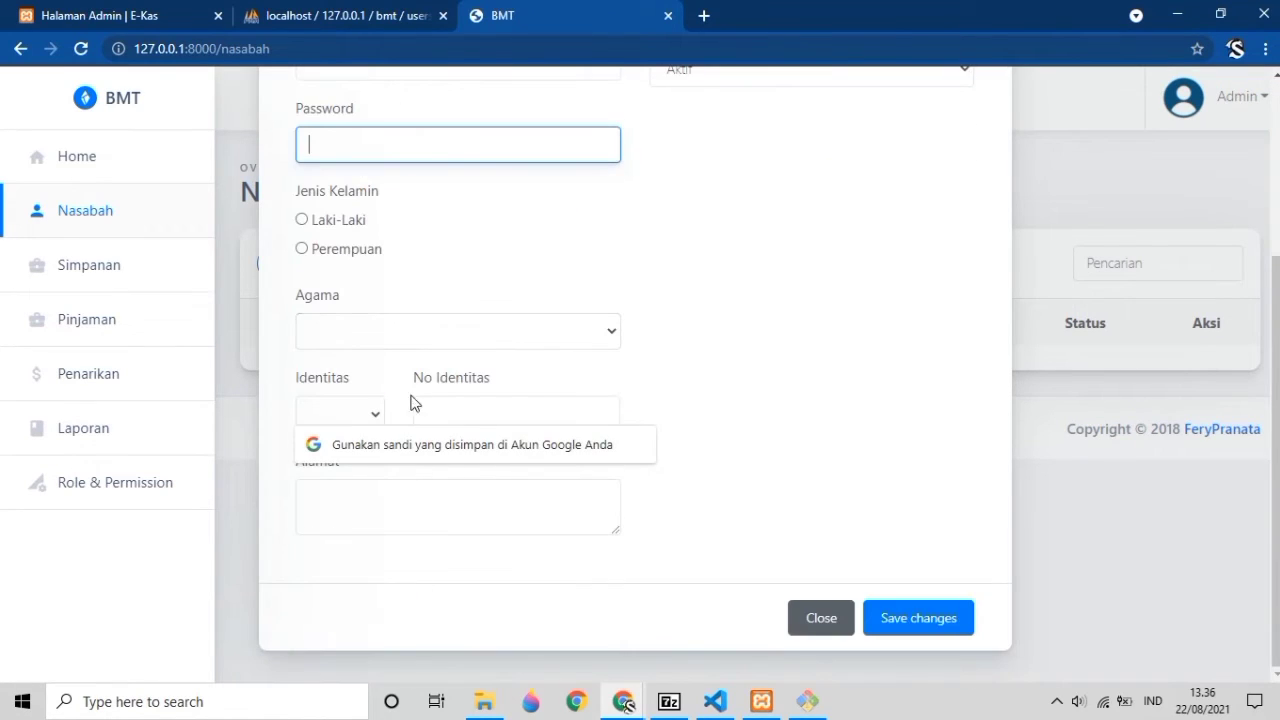
pyautogui.click(418, 336)
pyautogui.click(421, 335)
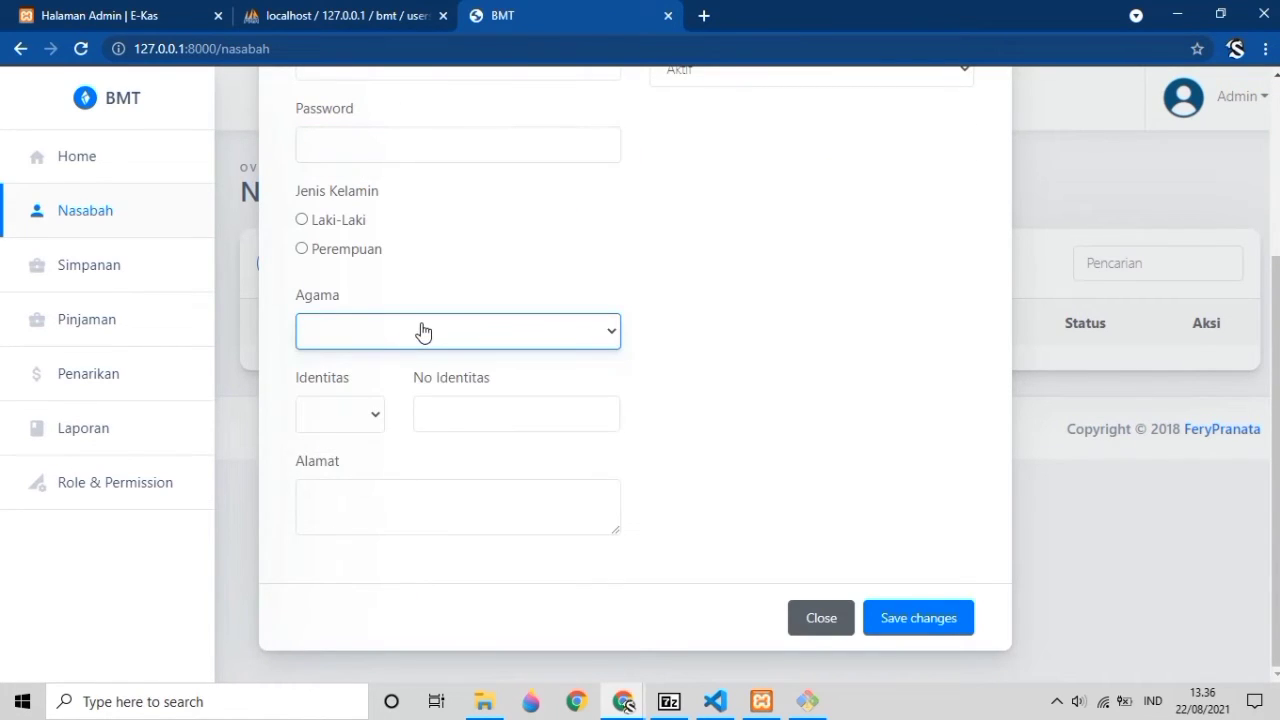
pyautogui.click(343, 414)
pyautogui.click(443, 412)
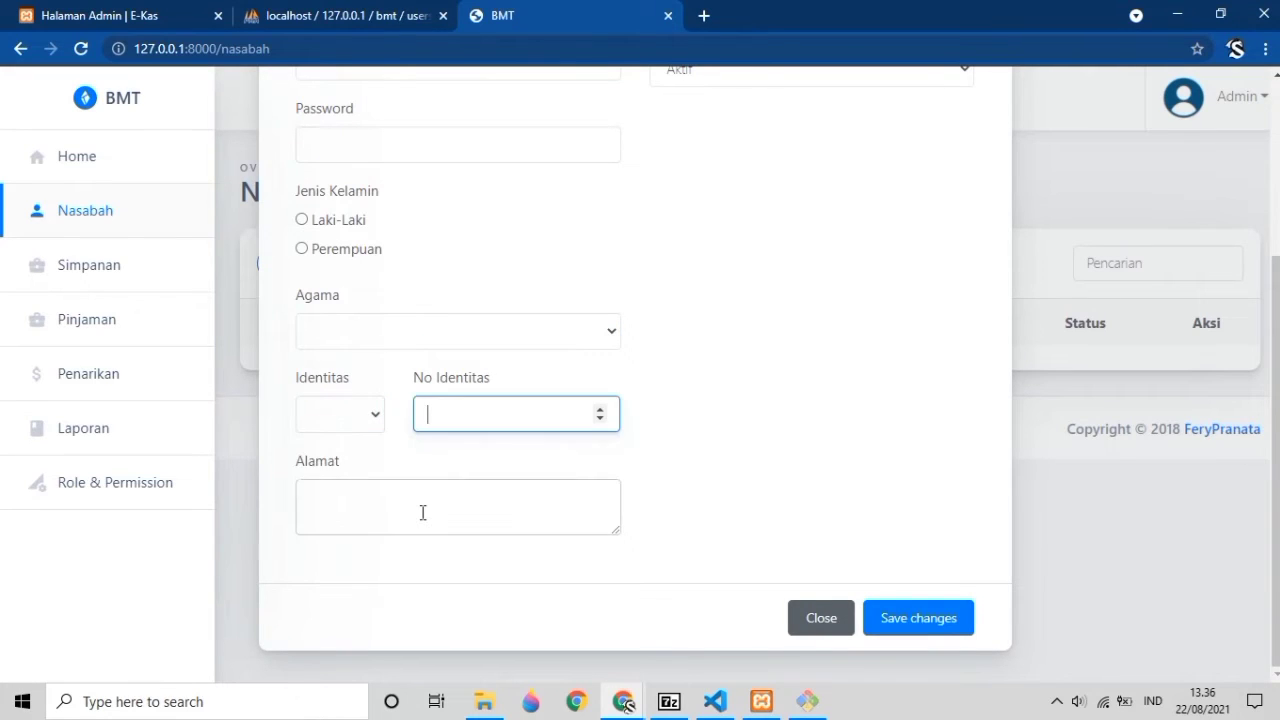
pyautogui.click(423, 512)
pyautogui.click(821, 618)
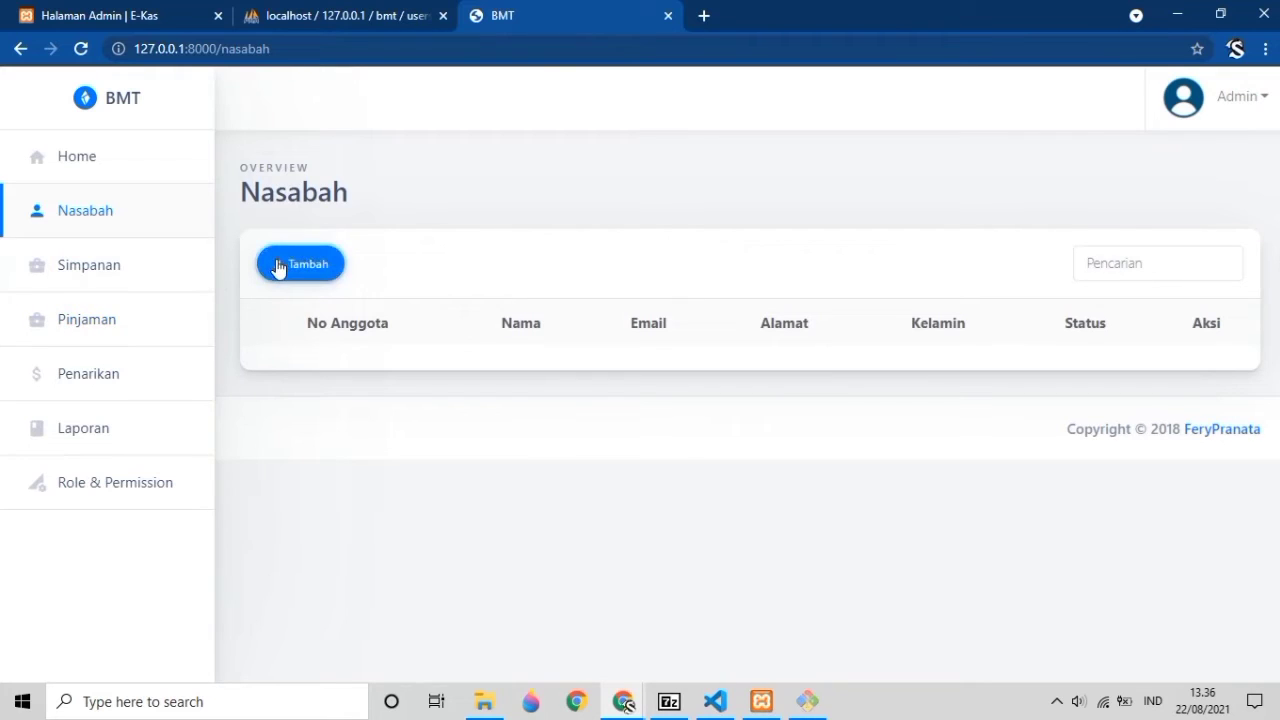
# - Open the Simpanan page, review the customer, savings type and amount fields of the Tambah Simpanan form, and close it without saving
pyautogui.click(152, 272)
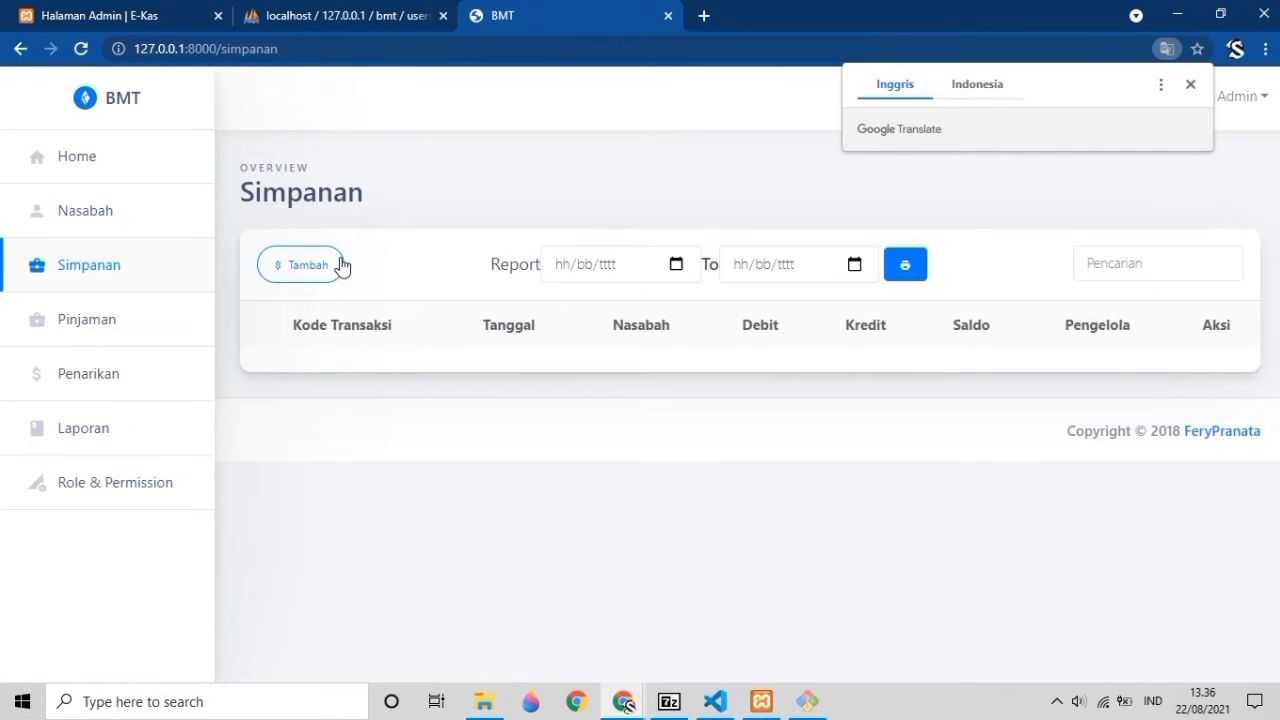
pyautogui.click(310, 265)
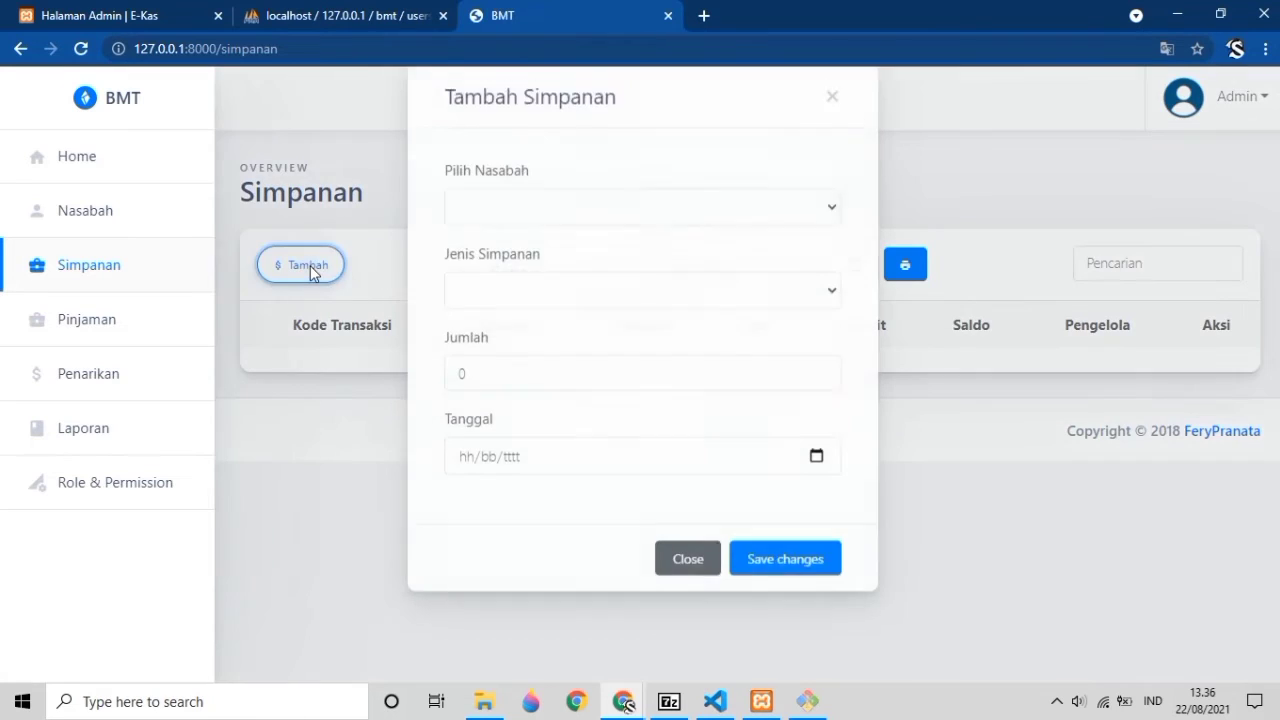
pyautogui.click(477, 256)
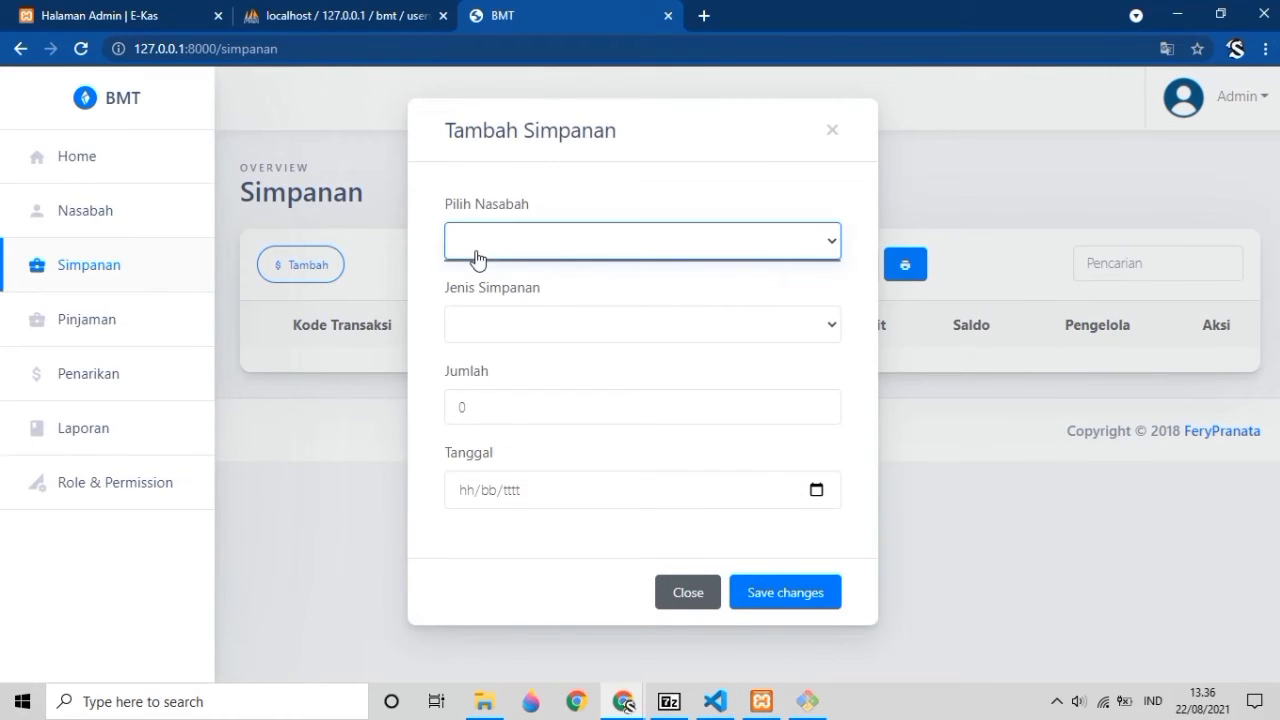
pyautogui.click(470, 333)
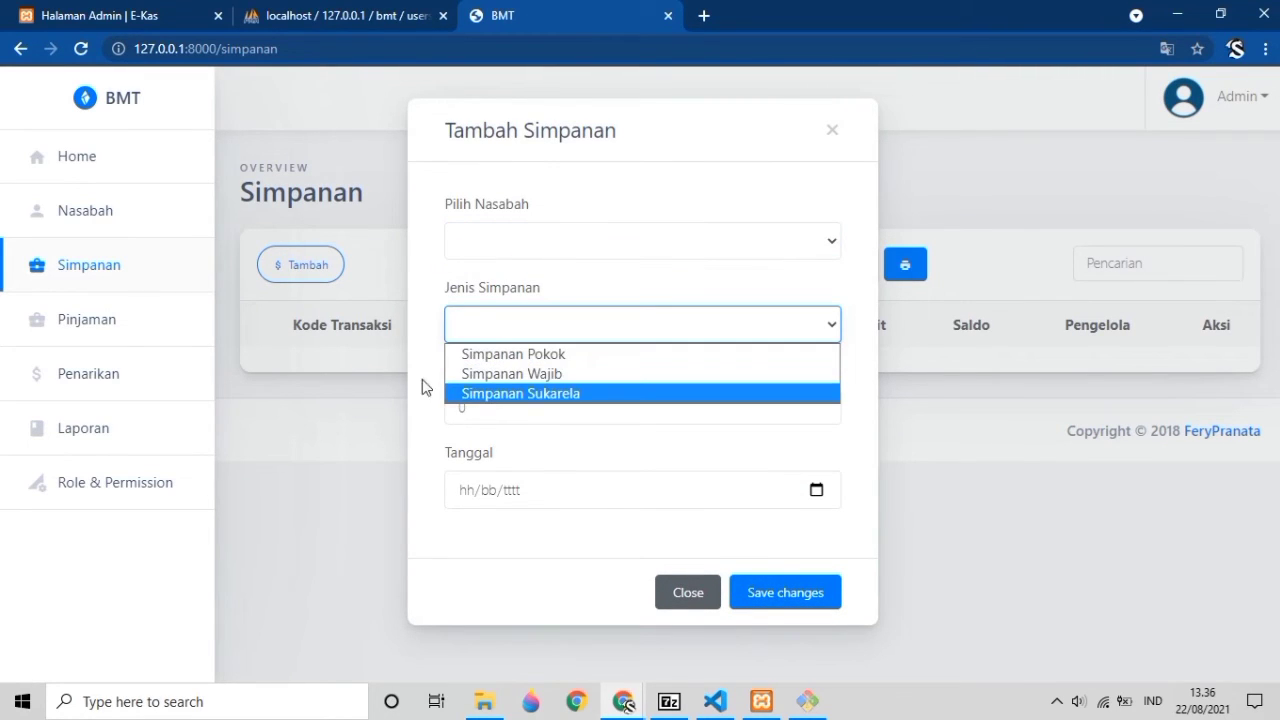
pyautogui.click(471, 408)
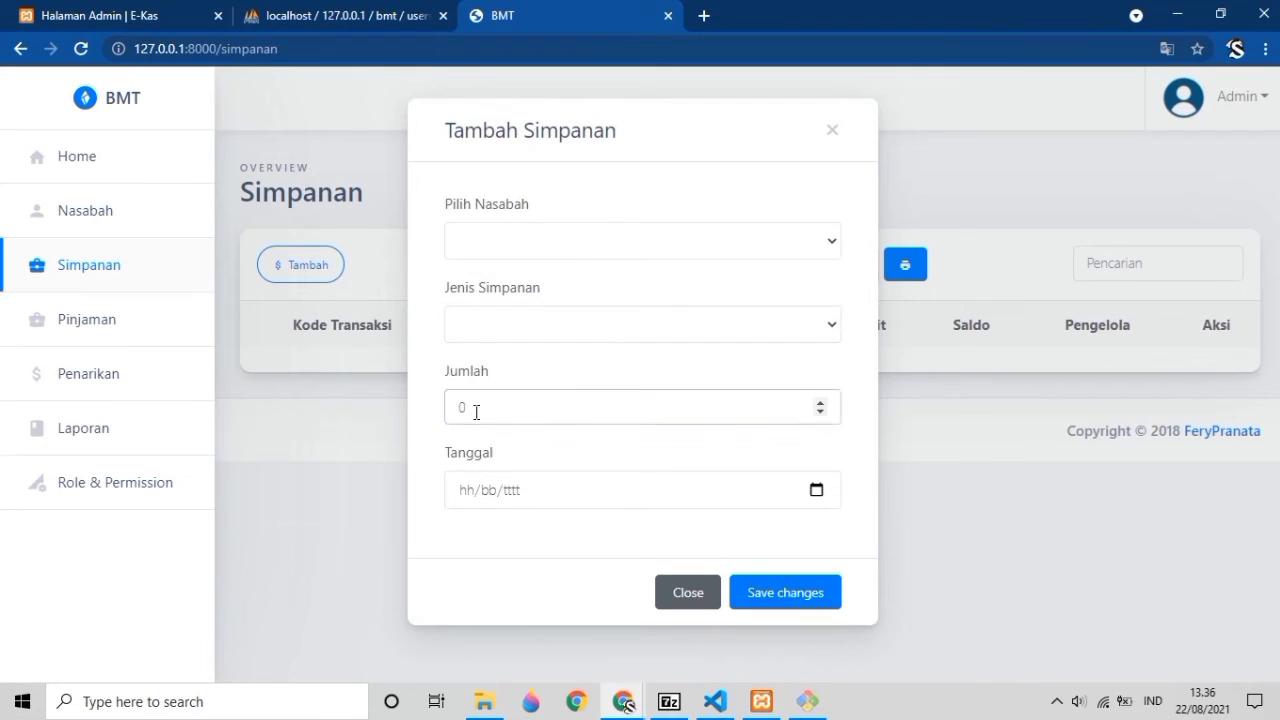
pyautogui.click(410, 368)
pyautogui.click(678, 593)
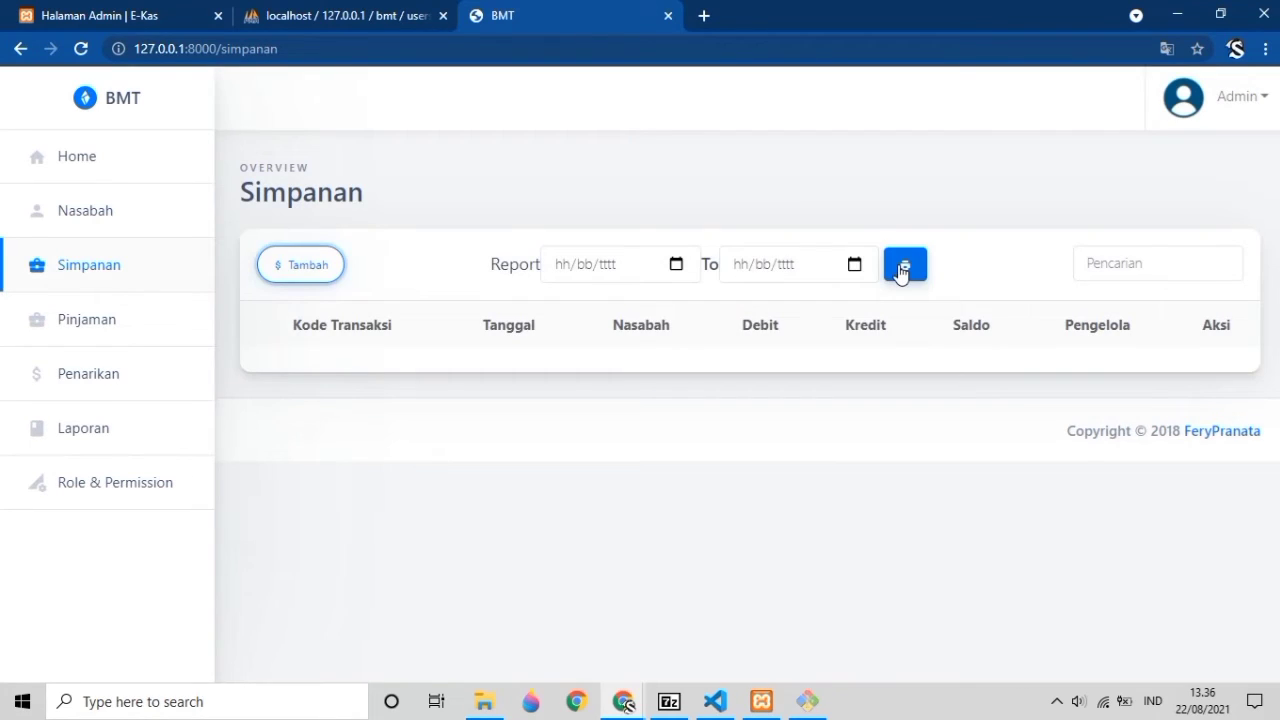
# - Preview the printable savings report without a date range, and return to the Simpanan page
pyautogui.click(901, 266)
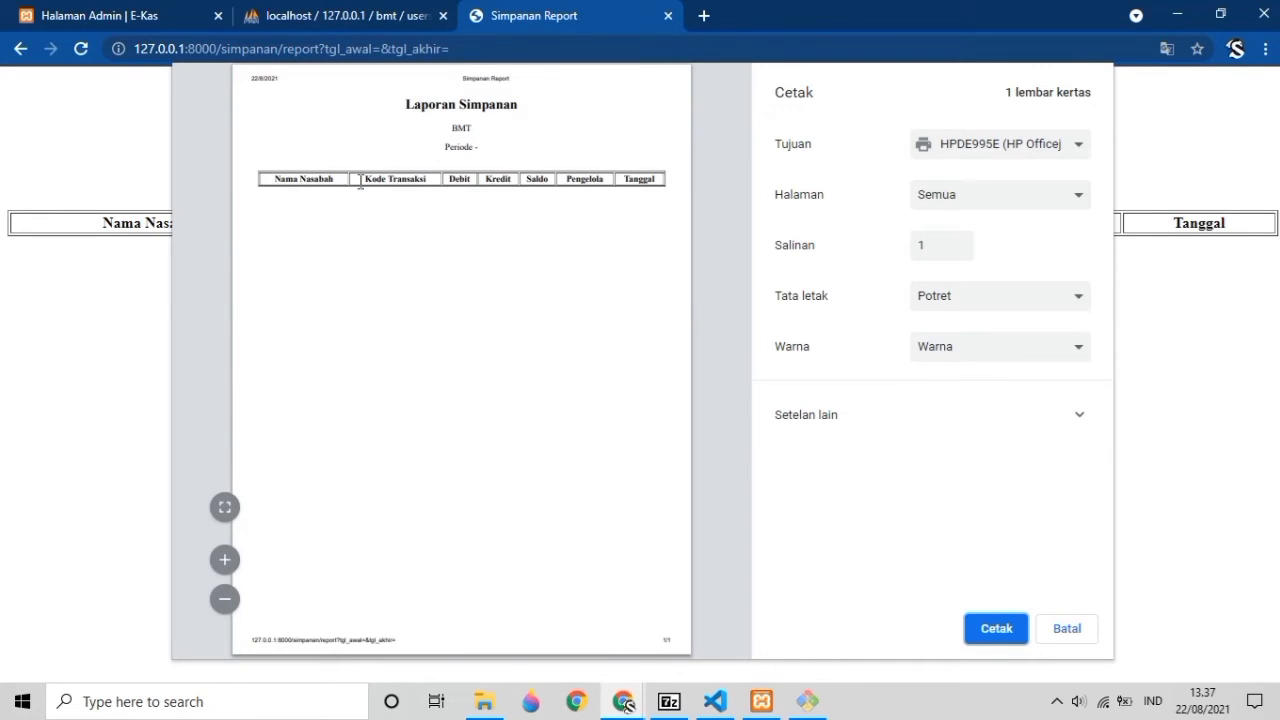
pyautogui.click(18, 49)
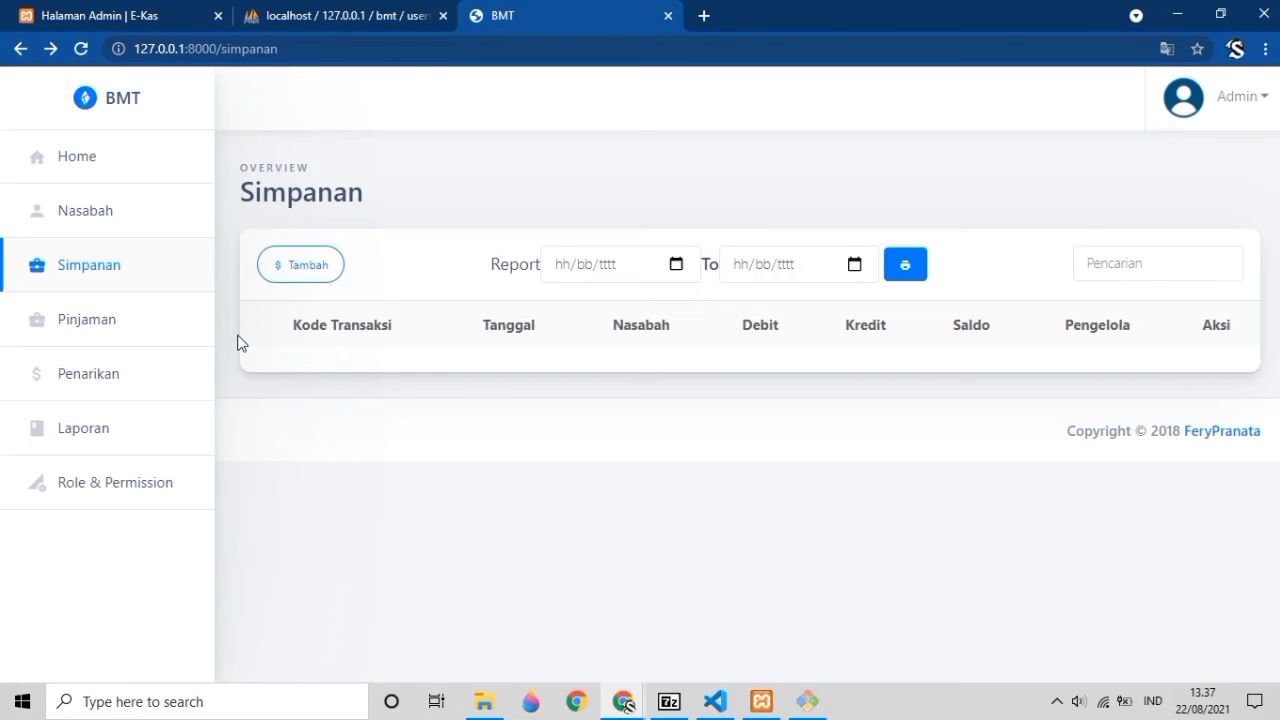
# - Open the Pinjaman page, dismiss the alert, review the Tambah Pinjaman form's customer, amount and duration fields, and close it without saving
pyautogui.click(108, 319)
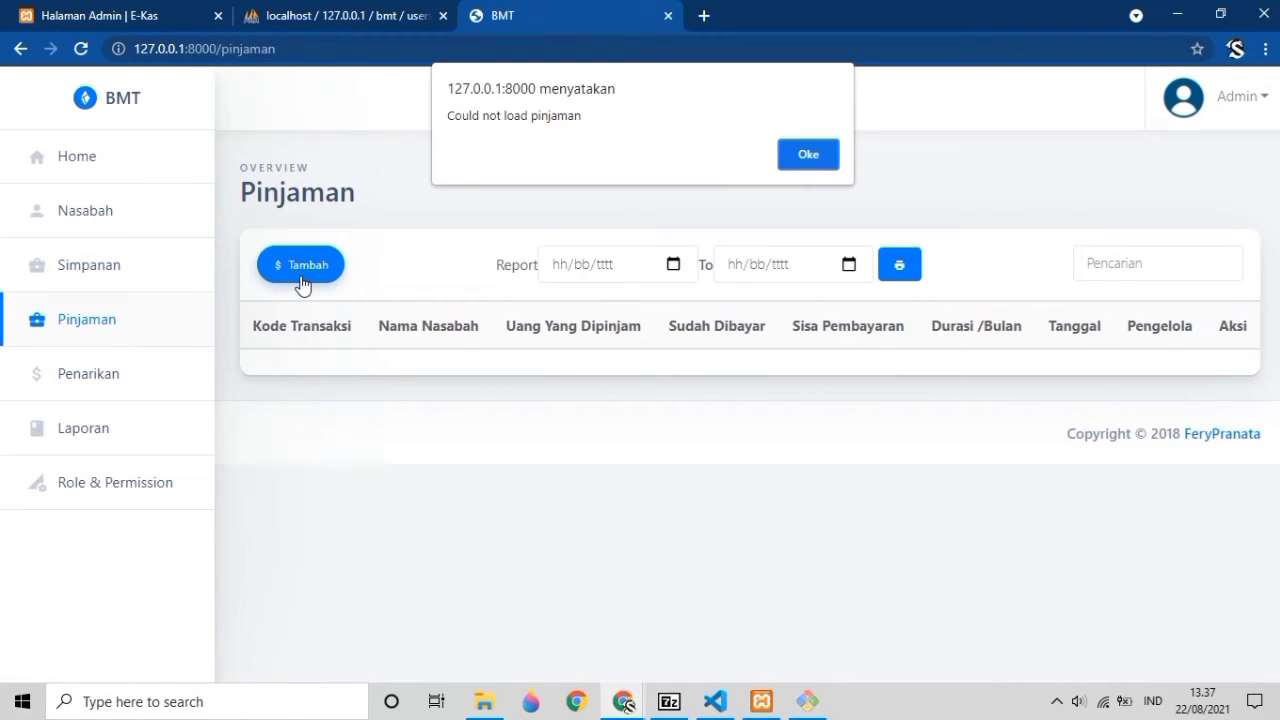
pyautogui.click(800, 152)
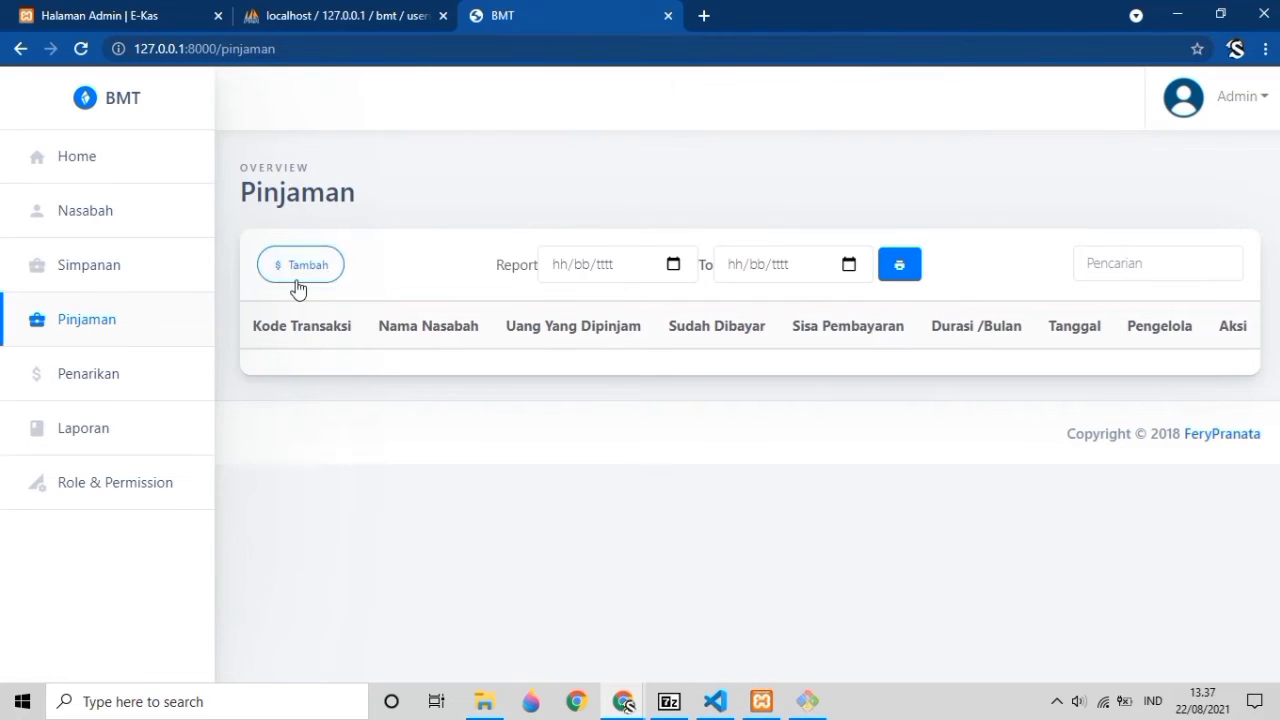
pyautogui.click(297, 278)
pyautogui.click(517, 251)
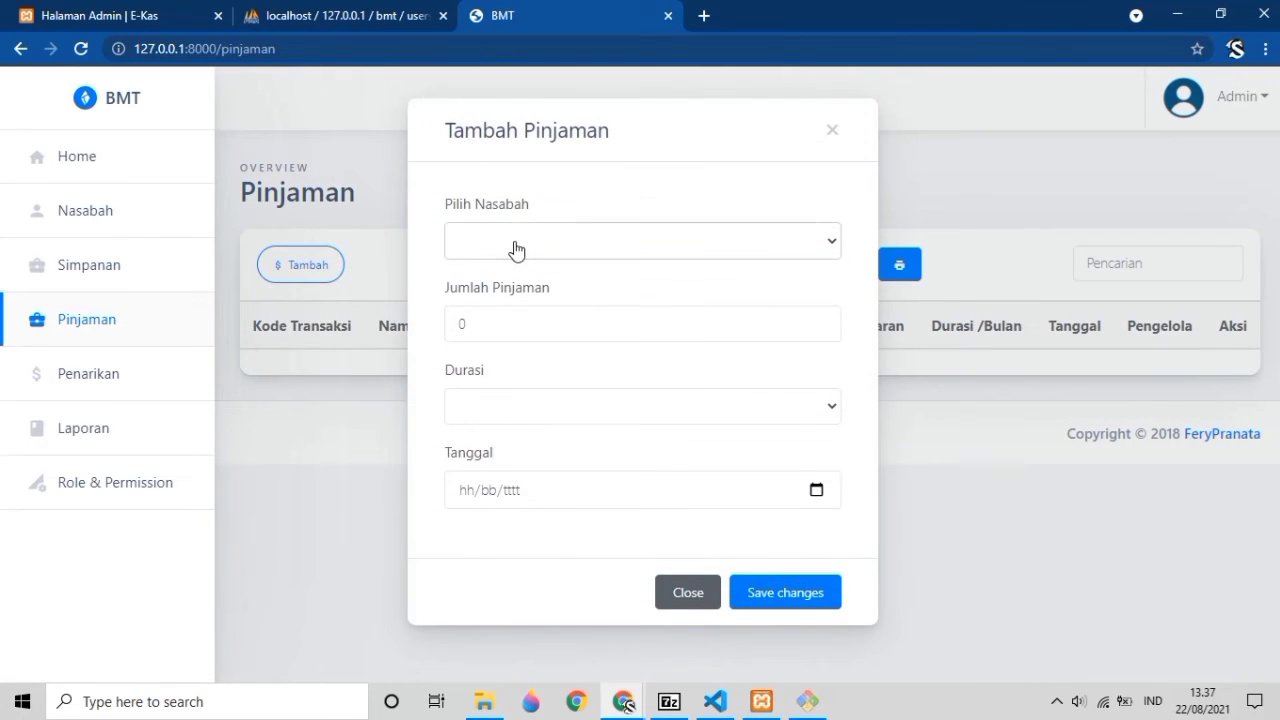
pyautogui.click(506, 321)
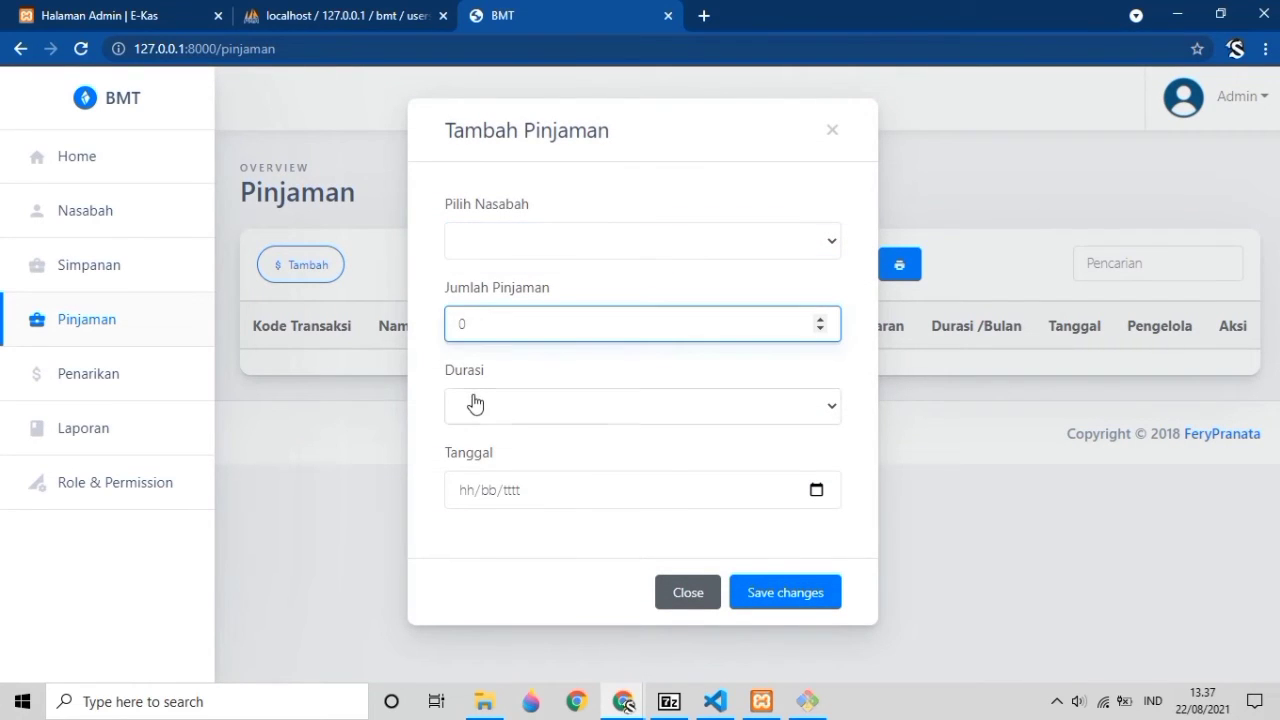
pyautogui.click(475, 404)
pyautogui.click(429, 360)
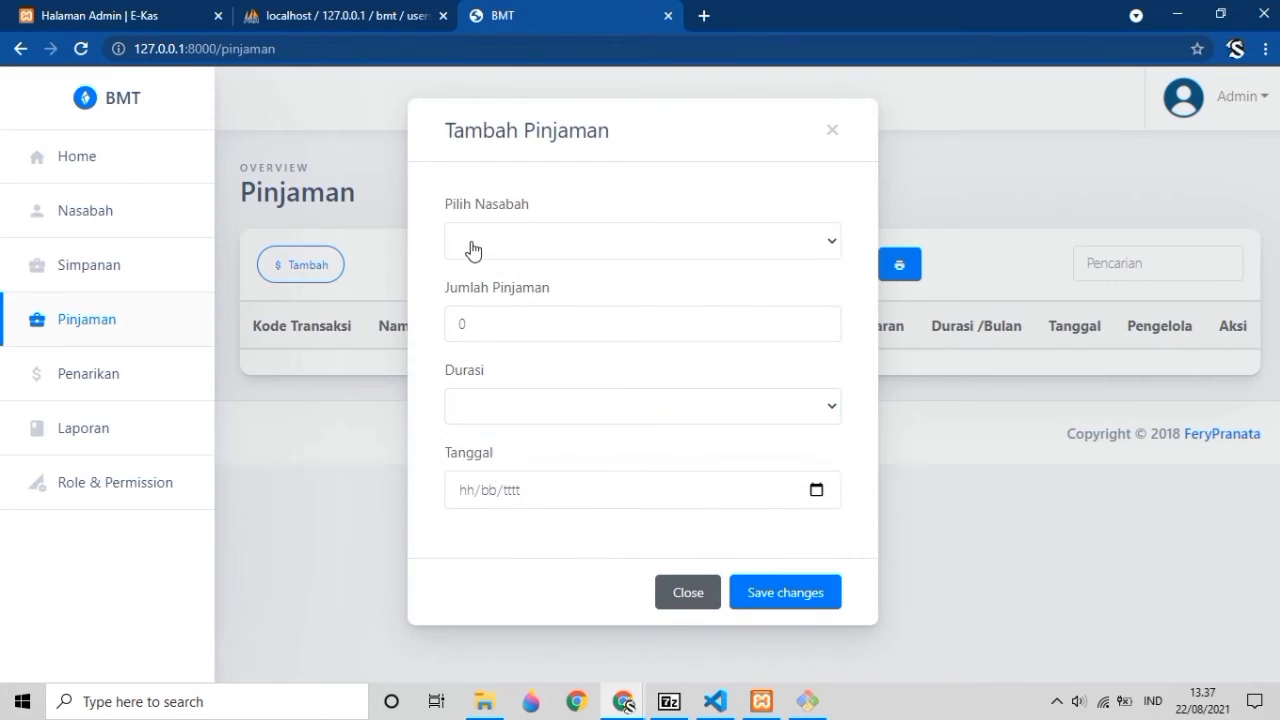
pyautogui.click(450, 247)
pyautogui.click(449, 553)
pyautogui.click(141, 383)
# - Open the Penarikan page, review the customer, Jumlah Penarikan and Tanggal fields of its add form, and close it without saving
pyautogui.click(139, 383)
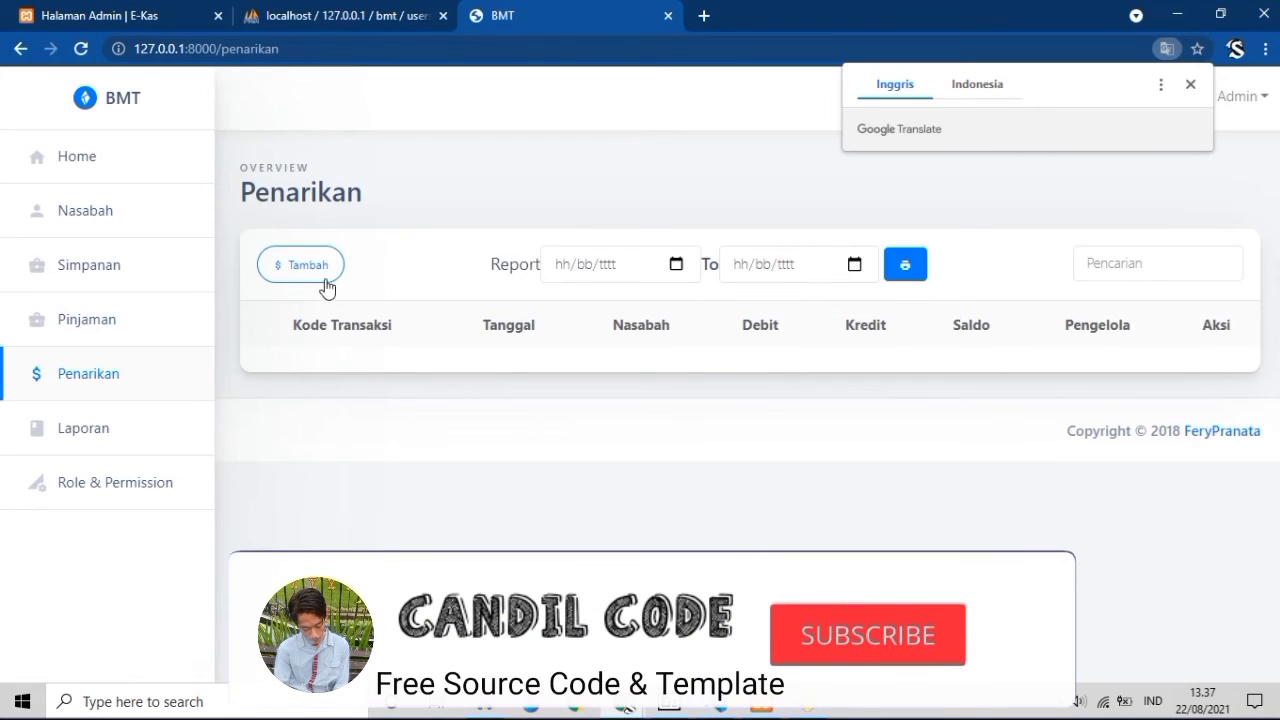
pyautogui.click(325, 284)
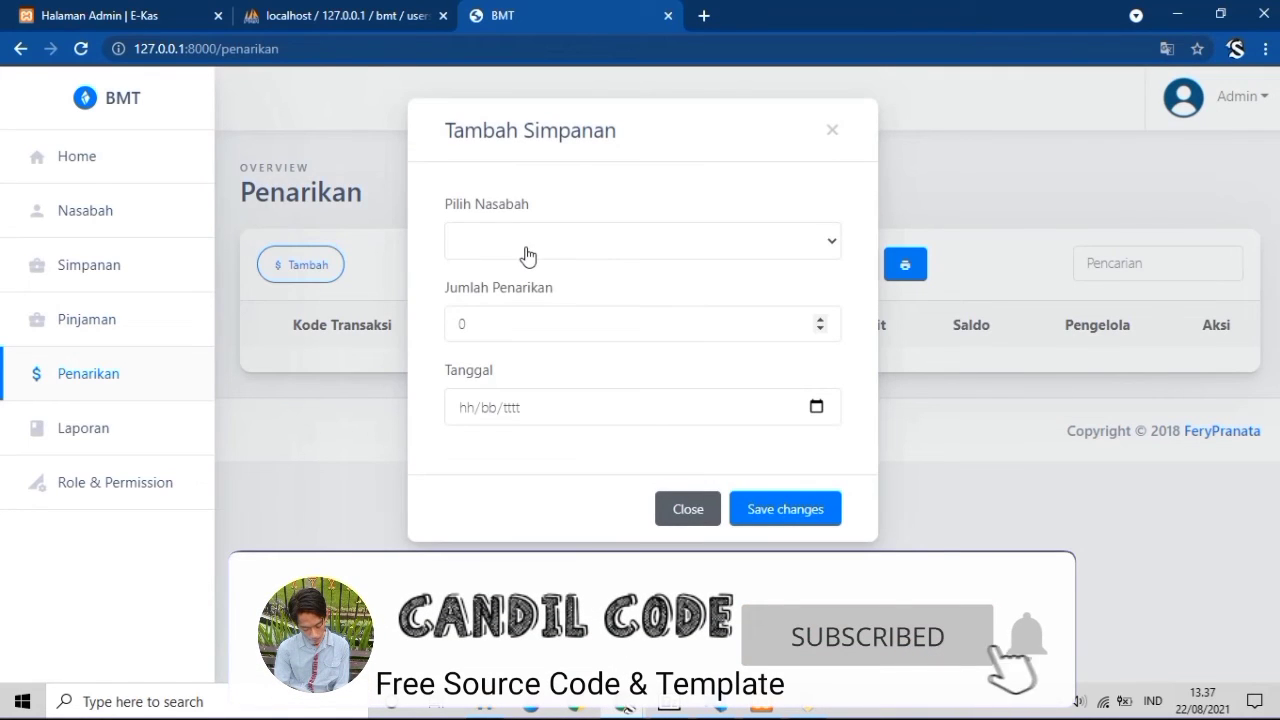
pyautogui.click(528, 257)
pyautogui.click(474, 330)
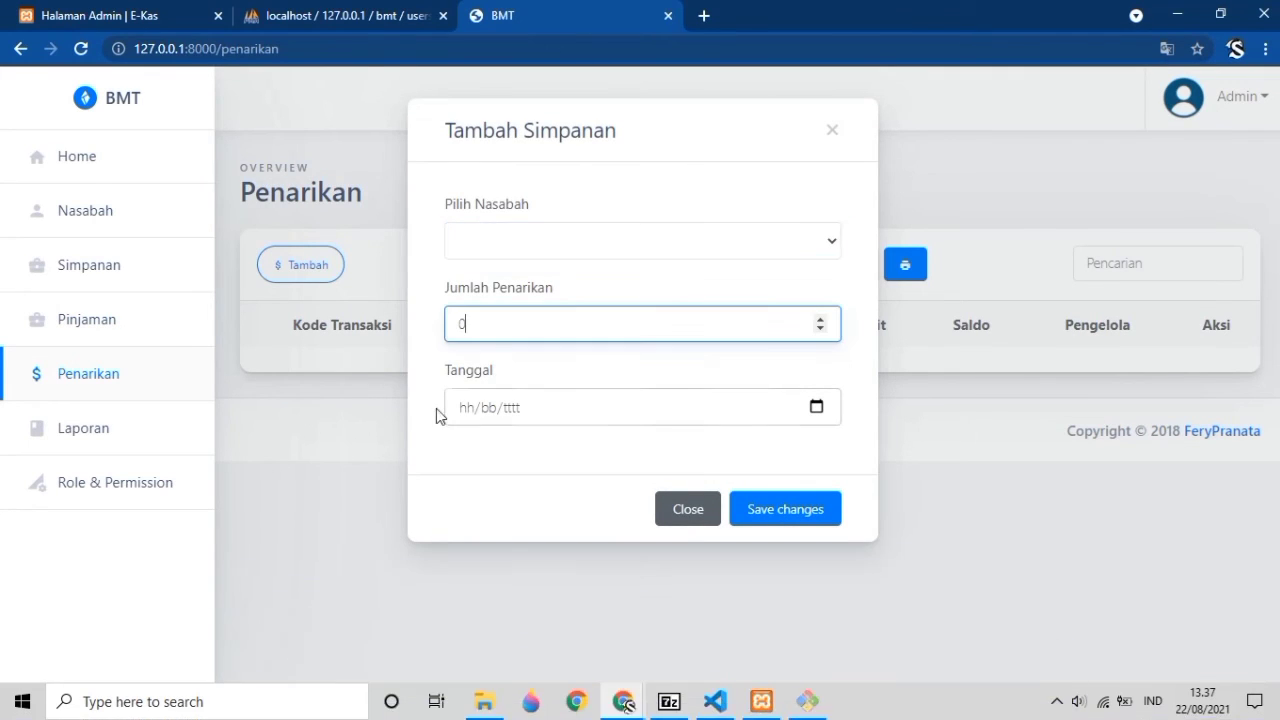
pyautogui.press('Tab')
pyautogui.click(154, 446)
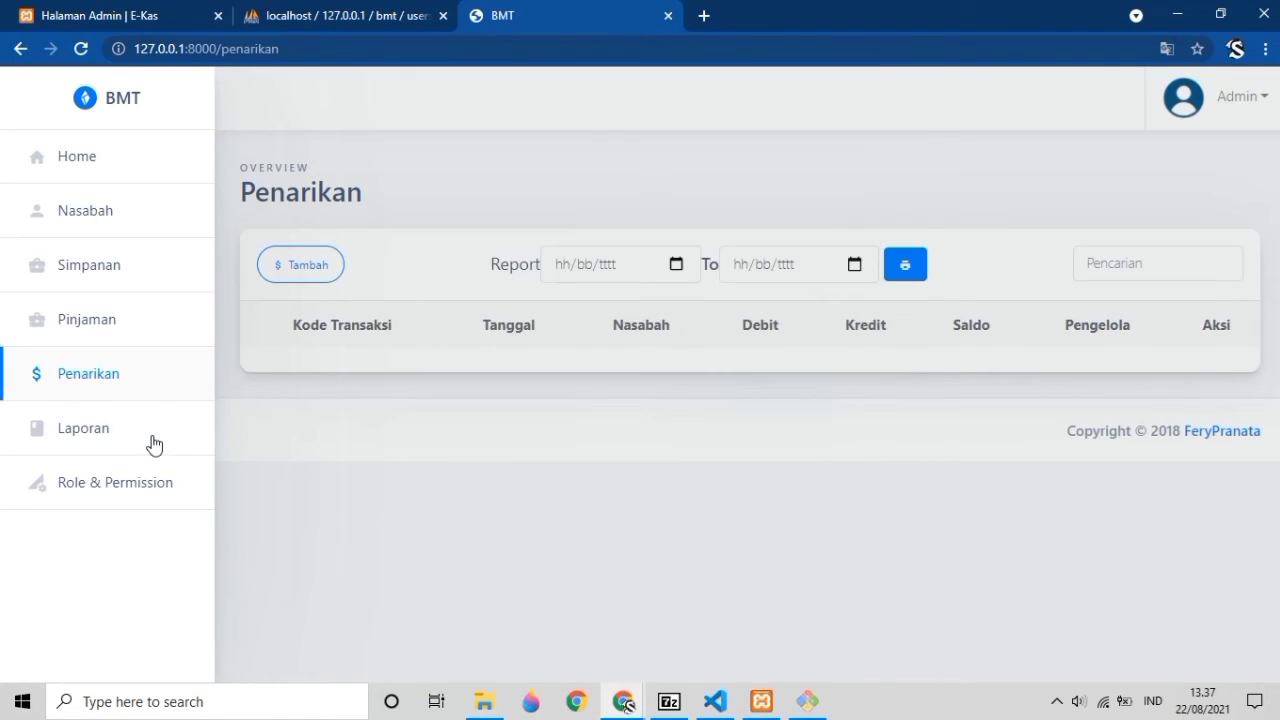
# - Open Laporan Simpanan from the Laporan page and check the options of its customer filter
pyautogui.click(154, 446)
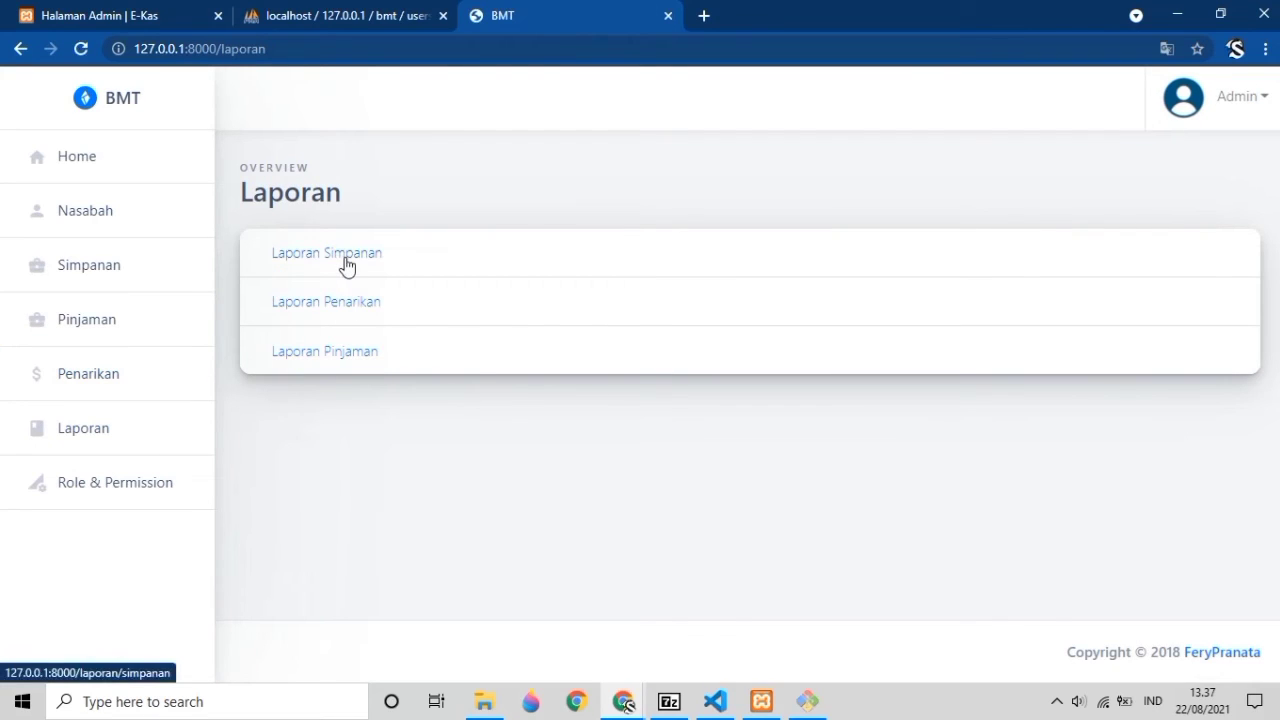
pyautogui.click(347, 264)
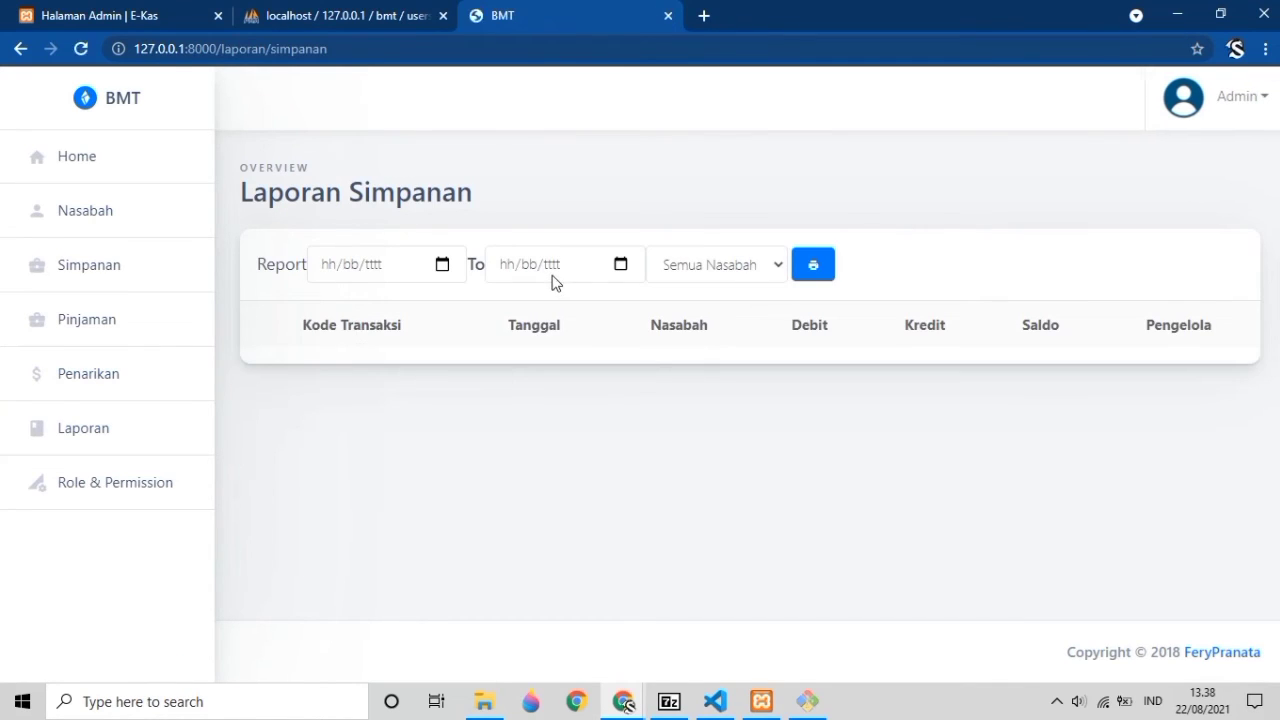
pyautogui.click(701, 285)
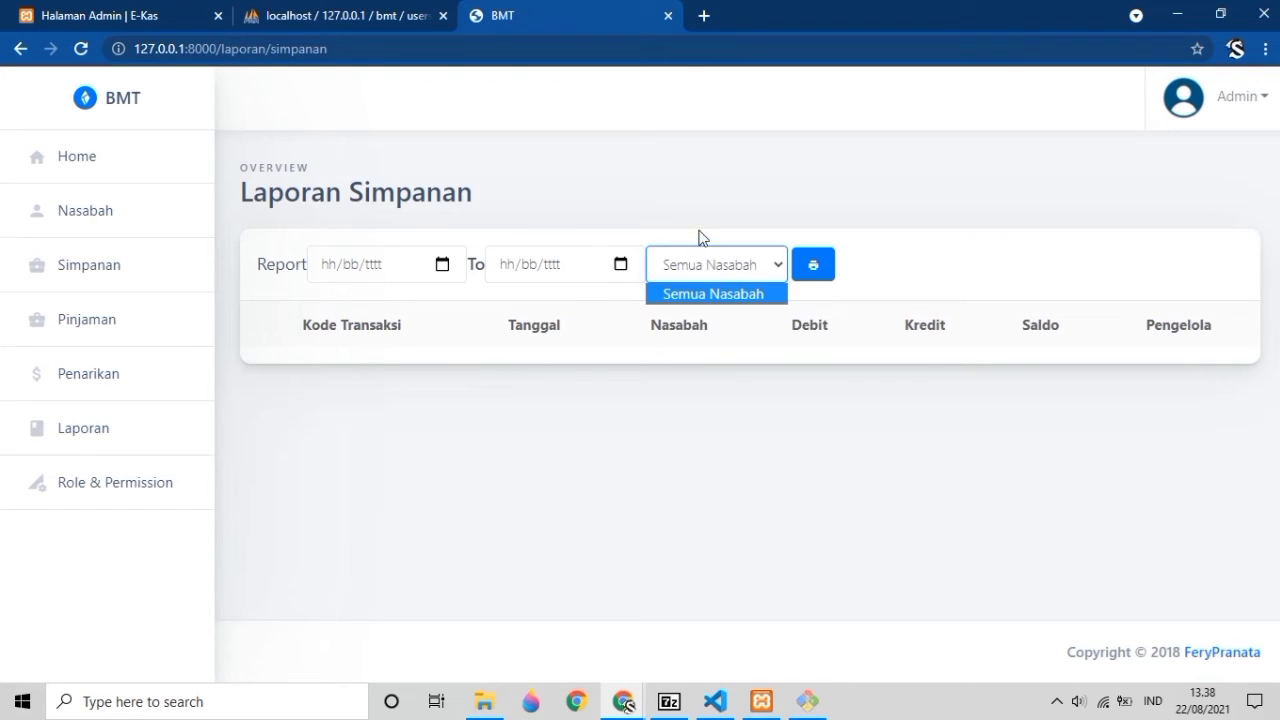
pyautogui.click(700, 237)
pyautogui.click(170, 436)
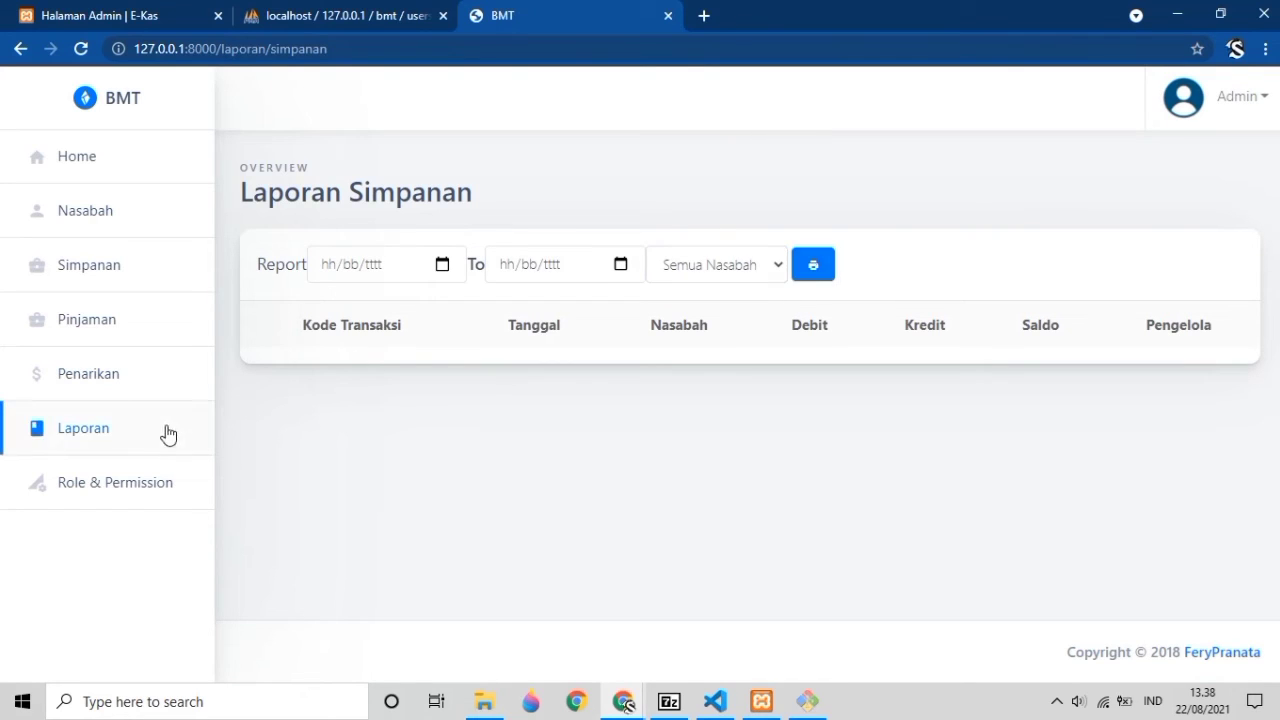
# - Open the Role & Permission area and examine its role list and permission list
pyautogui.click(137, 491)
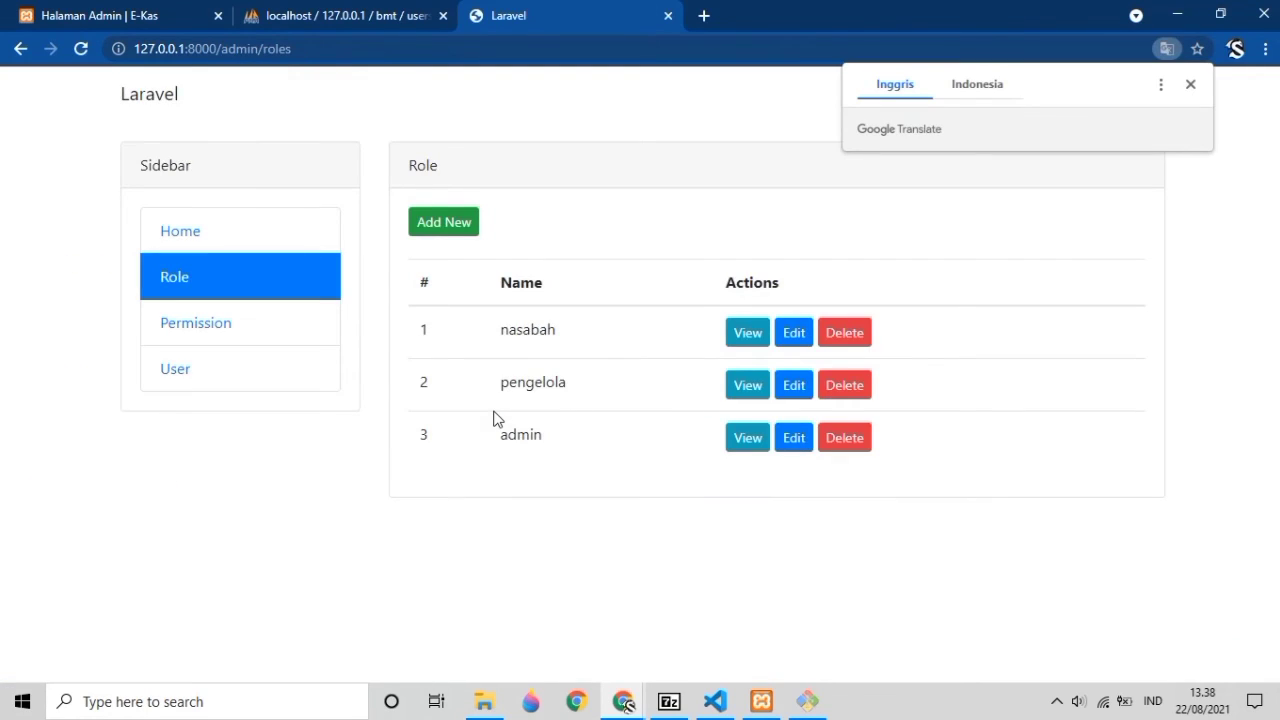
pyautogui.click(519, 327)
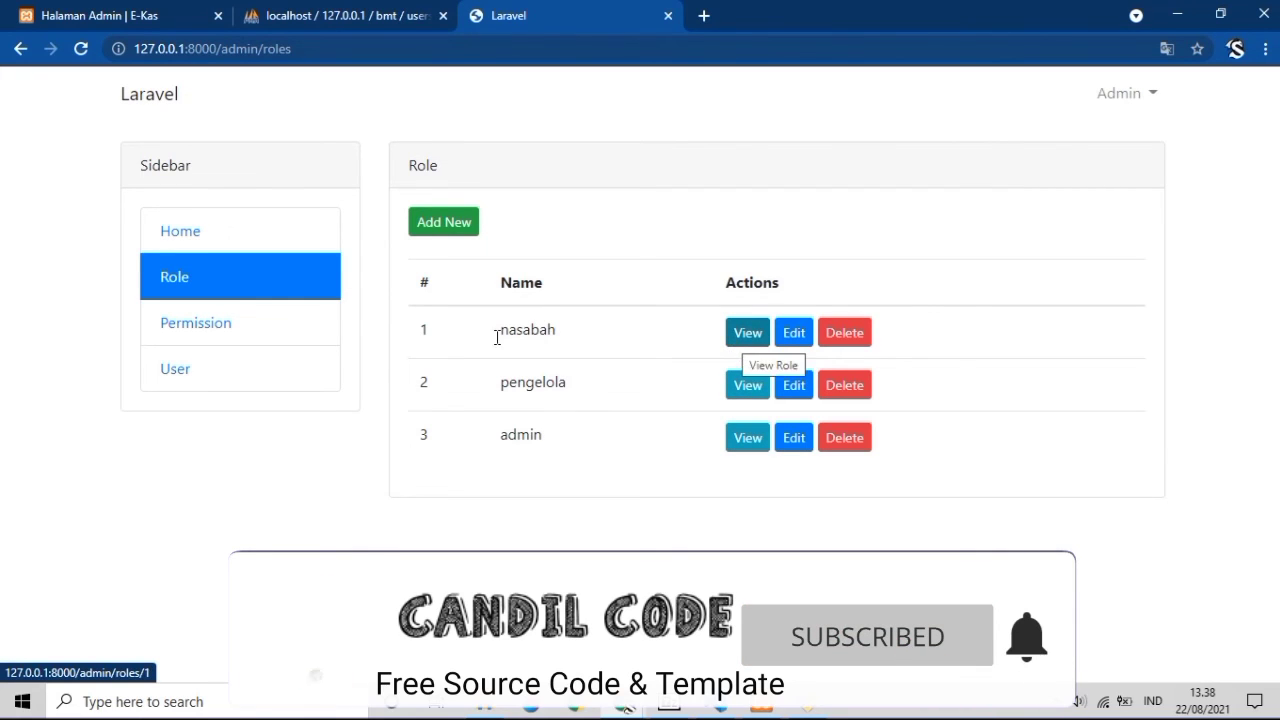
pyautogui.click(283, 328)
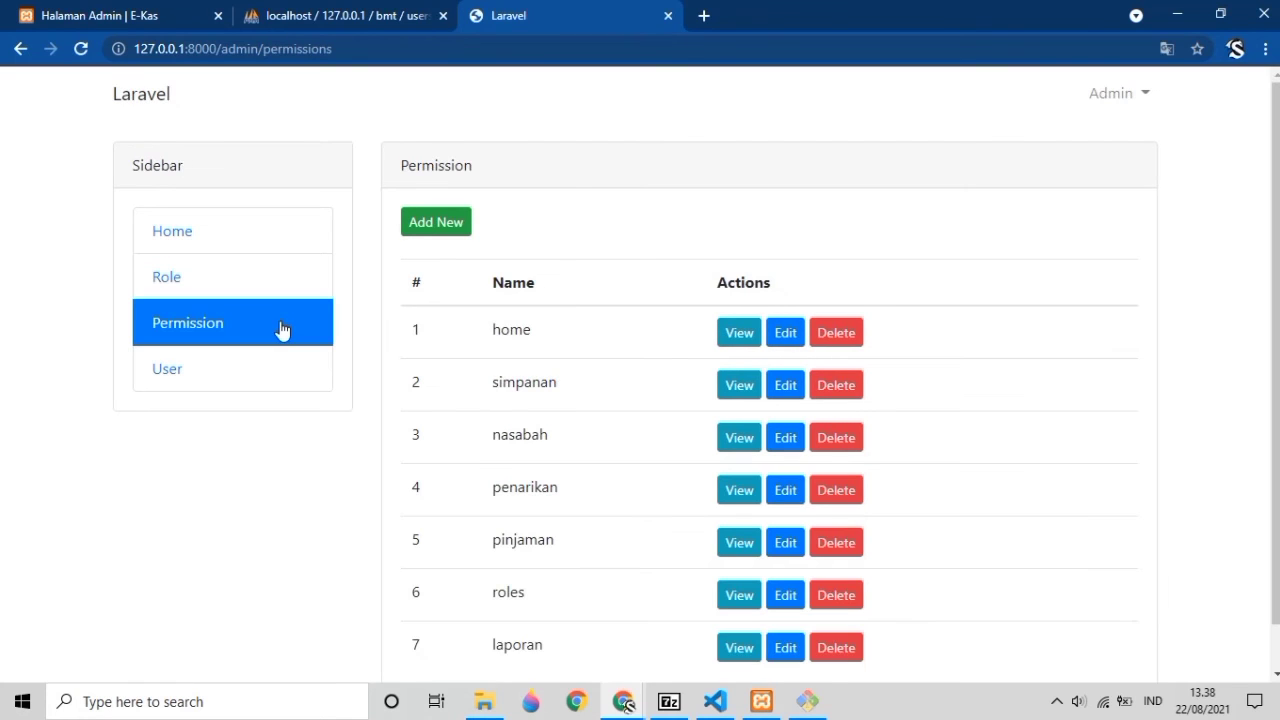
pyautogui.scroll(-1, 570, 457)
pyautogui.scroll(1, 537, 429)
# - Open the user list and view the details of the Admin user
pyautogui.click(201, 378)
pyautogui.scroll(-1, 598, 408)
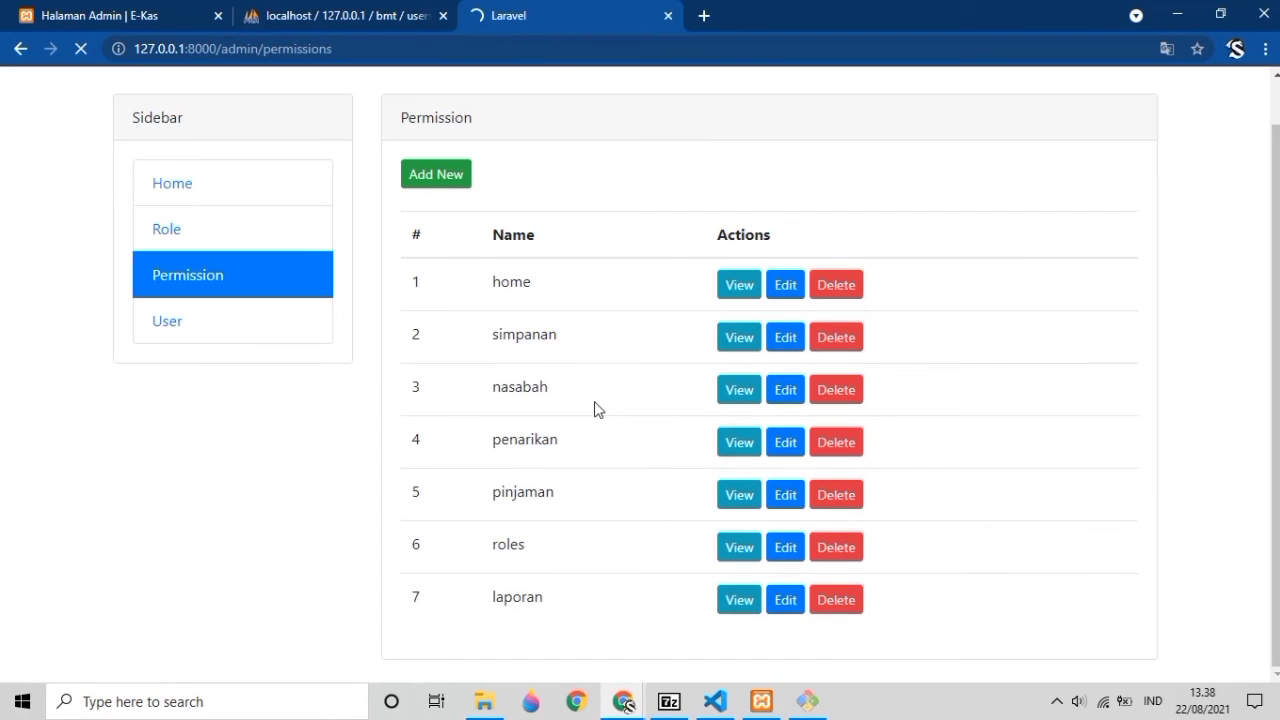
pyautogui.scroll(1, 587, 403)
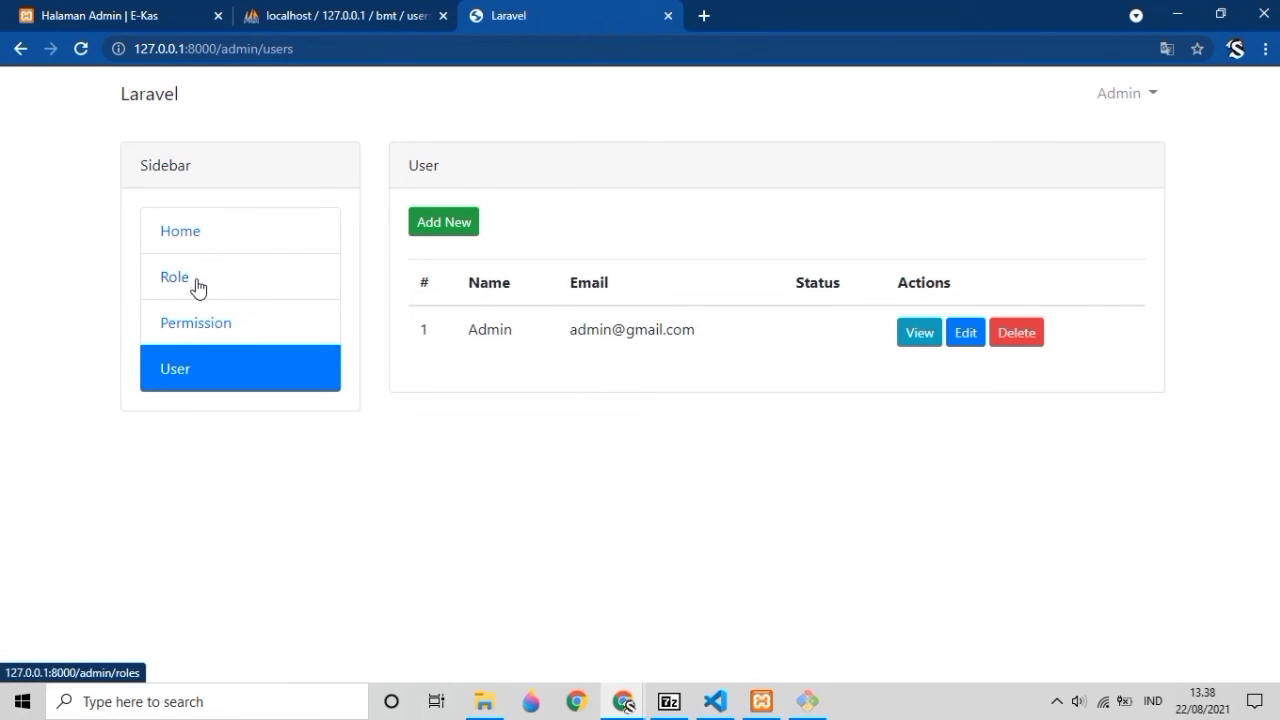
pyautogui.click(910, 338)
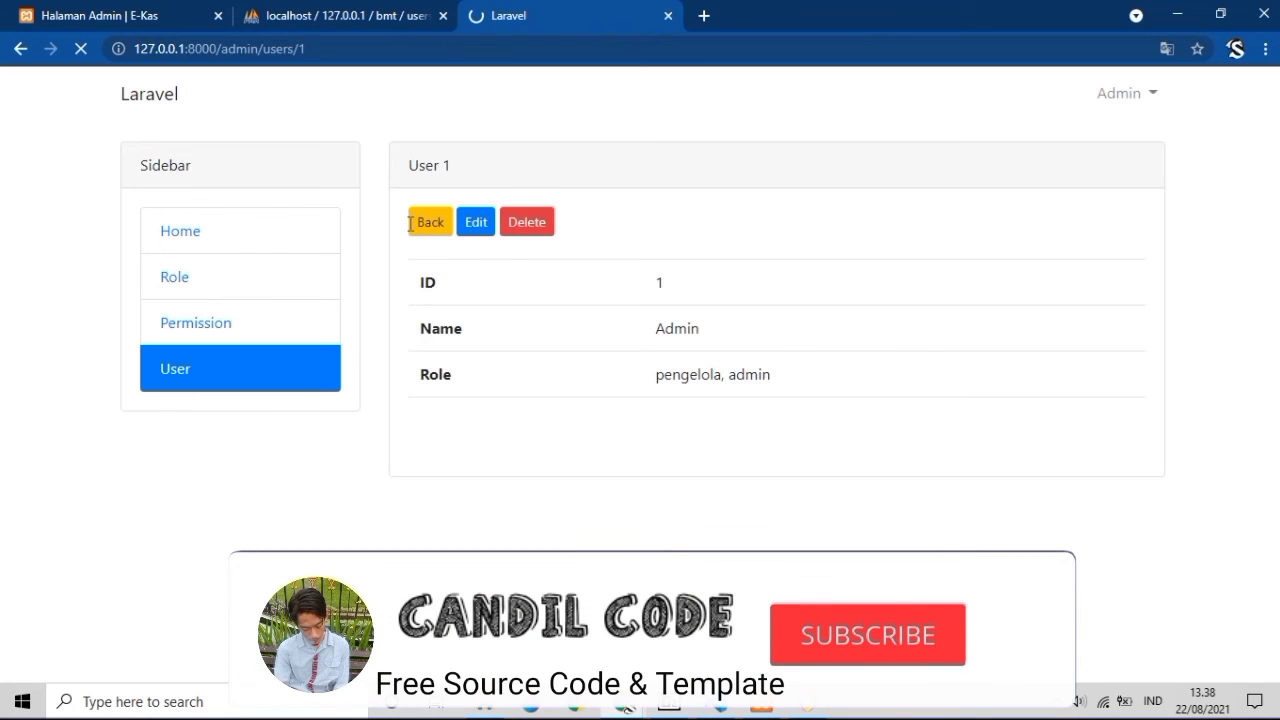
# - Return to the BMT home dashboard and check the Admin account menu, closing it without logging out
pyautogui.click(196, 232)
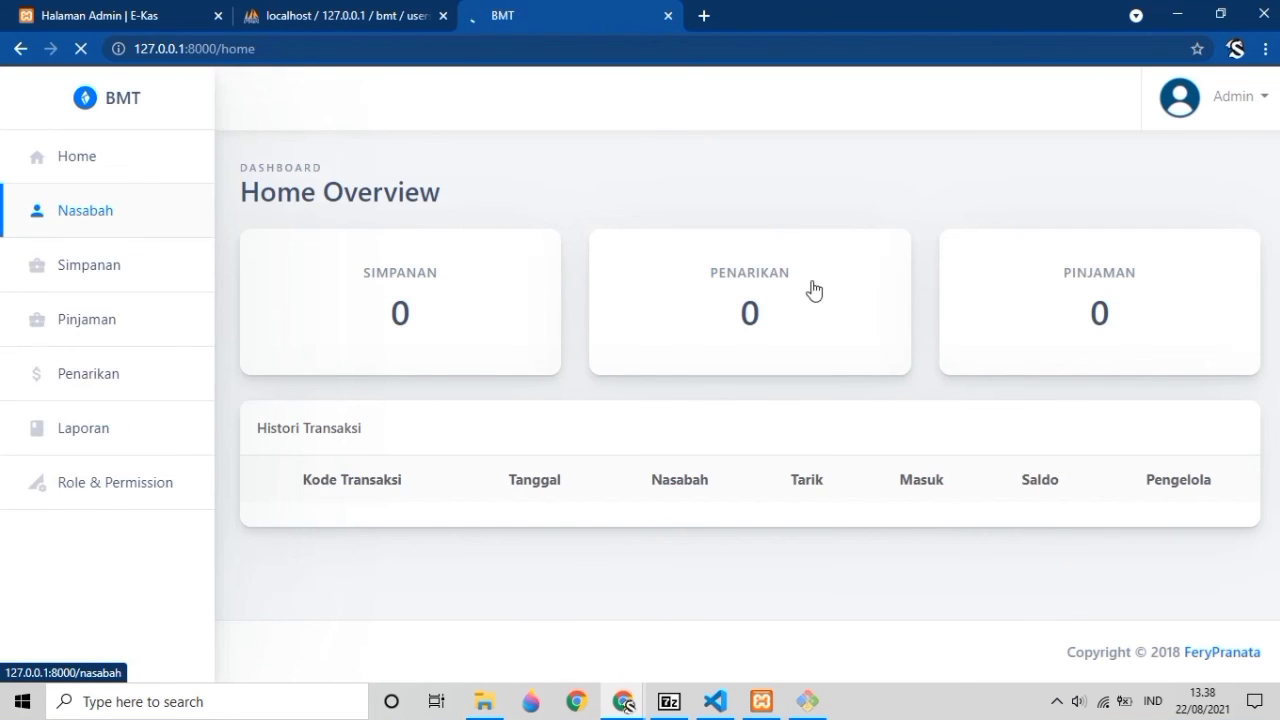
pyautogui.click(1184, 117)
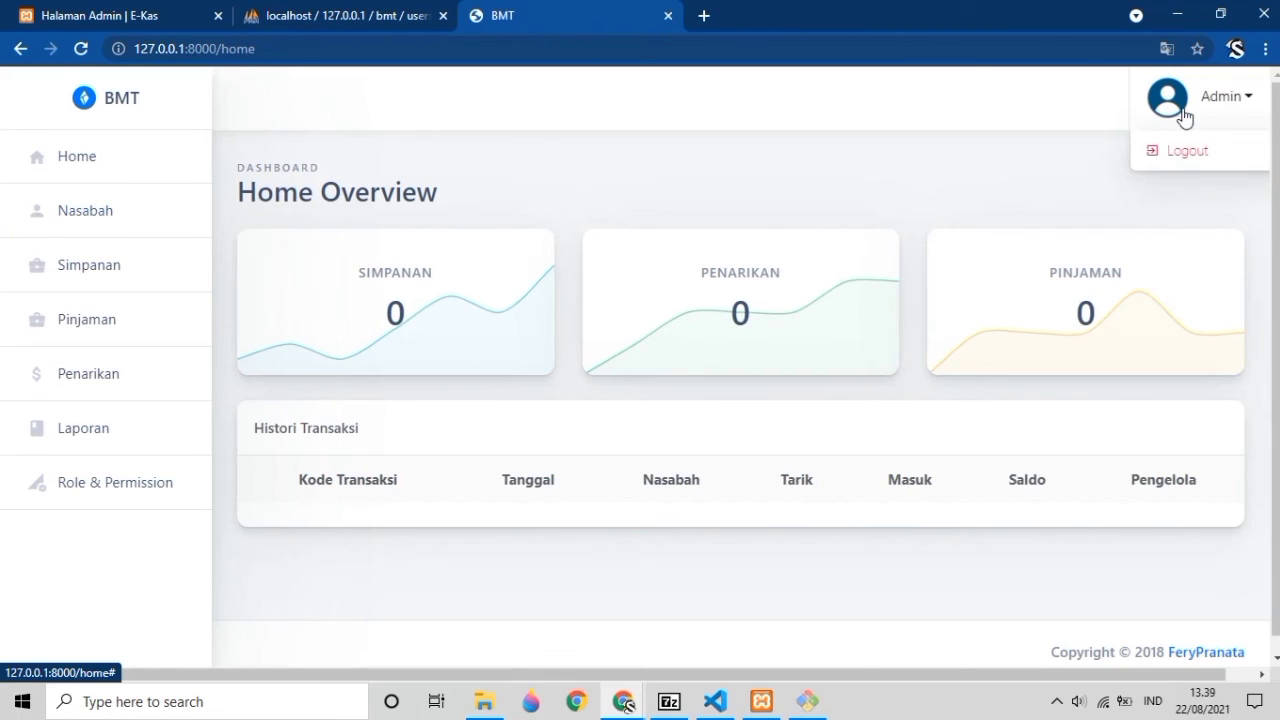
pyautogui.click(1184, 117)
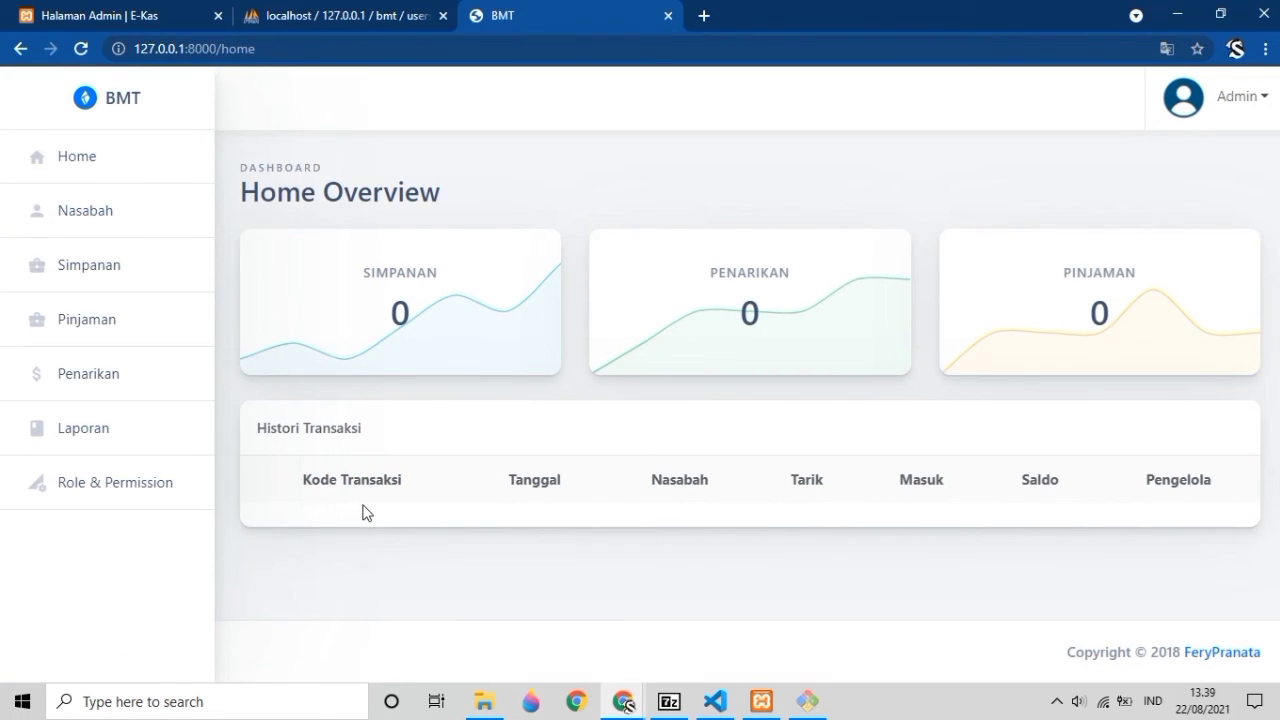